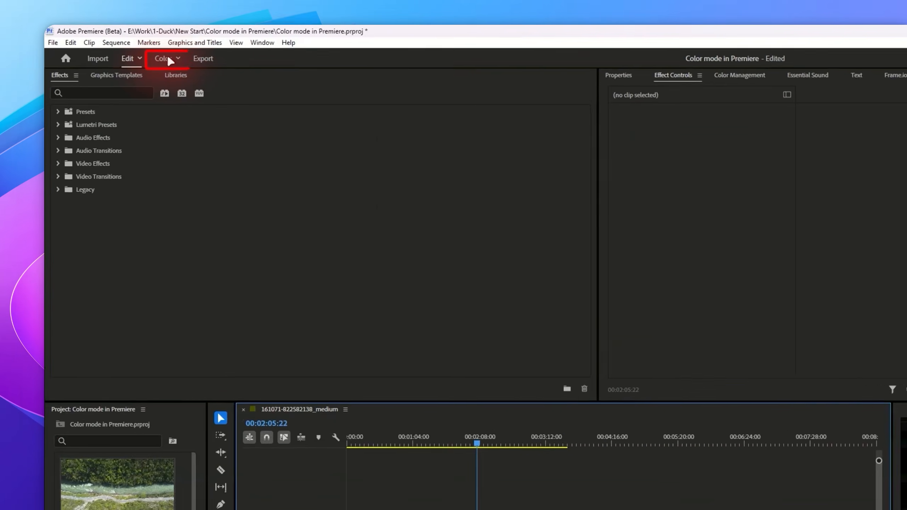
Switch to Color mode and narrow the History panel to its minimum so the program monitor is enlarged
left_click(103, 37)
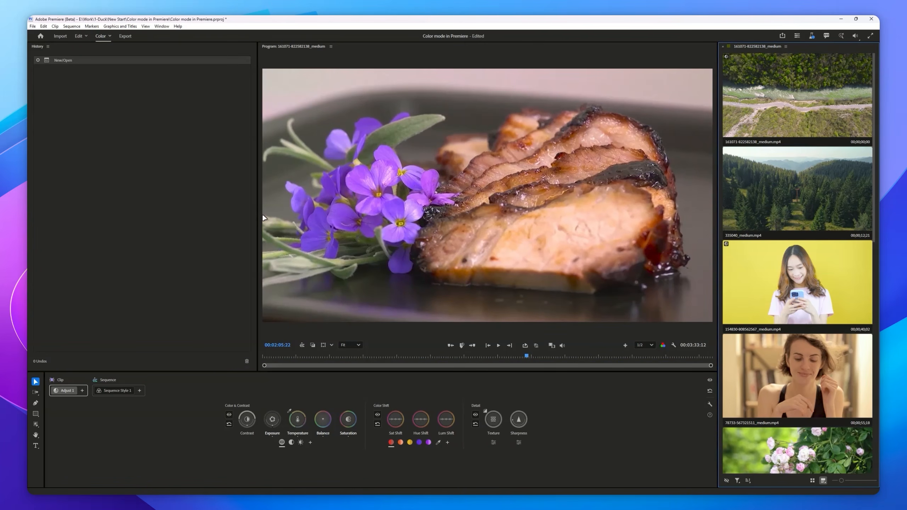
left_click_drag(263, 218, 46, 217)
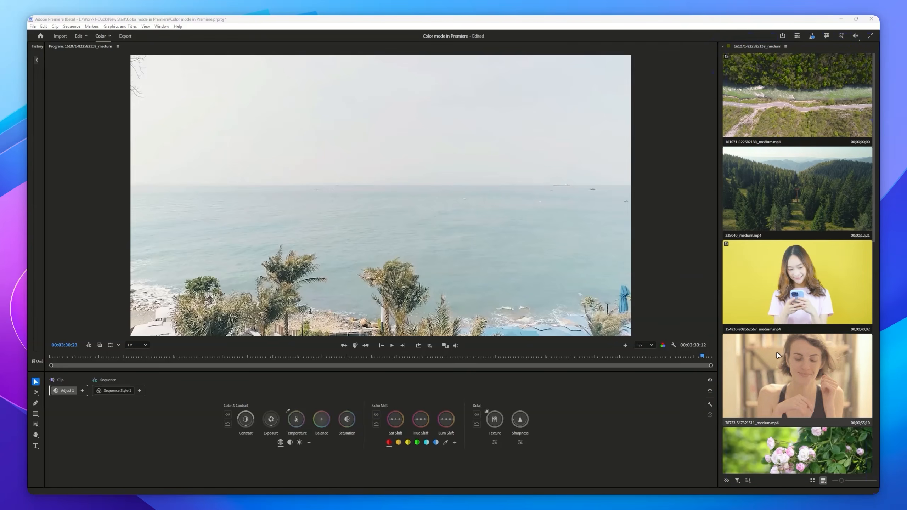
Try a contrast and pivot adjustment on the pink roses clip and reset the Contrast control
scroll(779, 353, "down", 5)
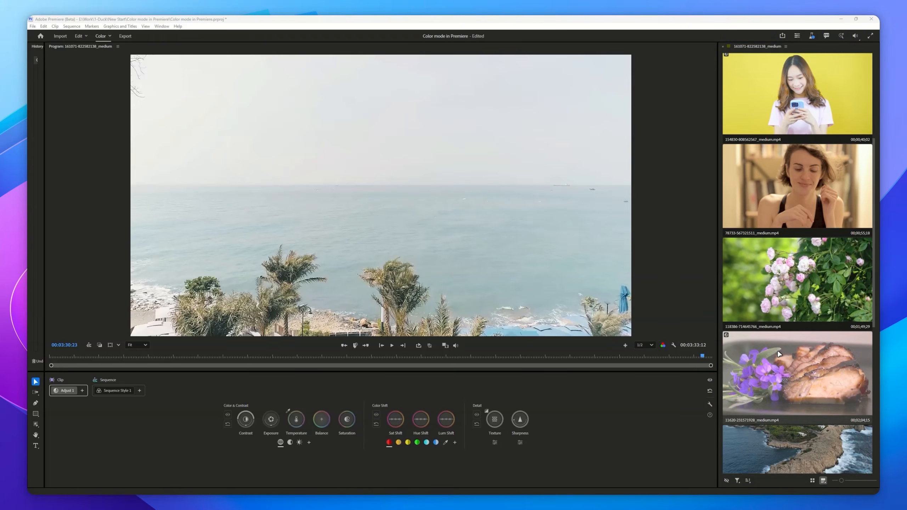
scroll(779, 353, "up", 2)
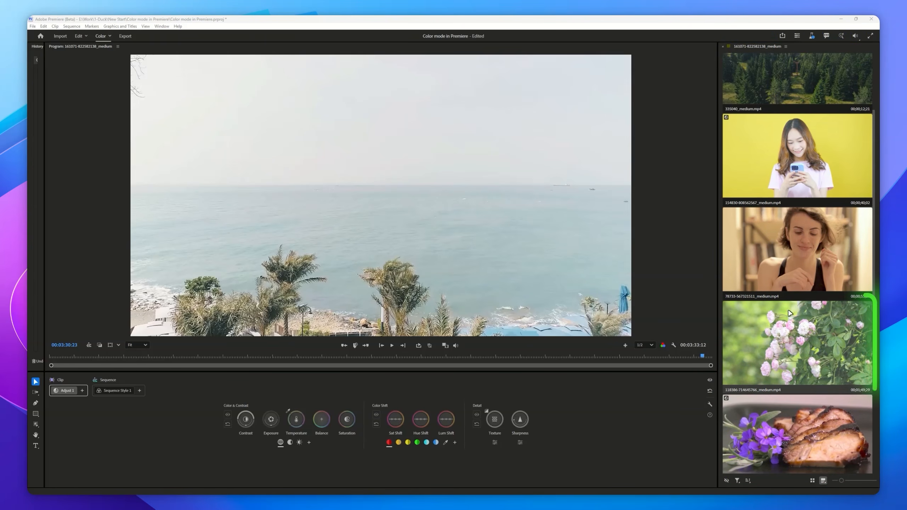
left_click(797, 343)
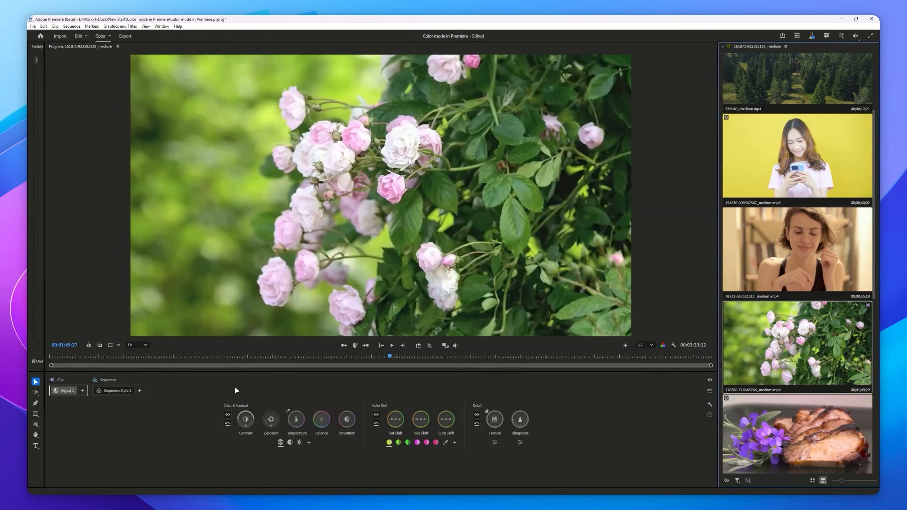
left_click(246, 420)
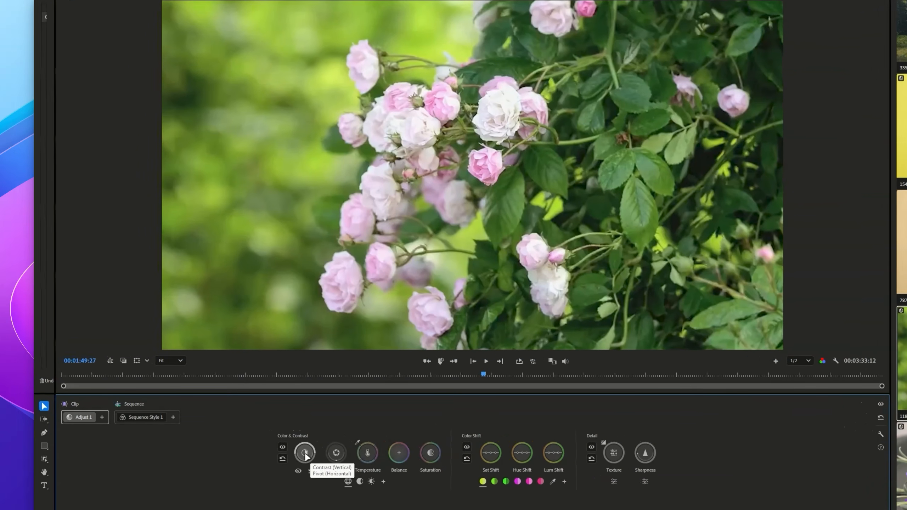
left_click_drag(246, 421, 246, 423)
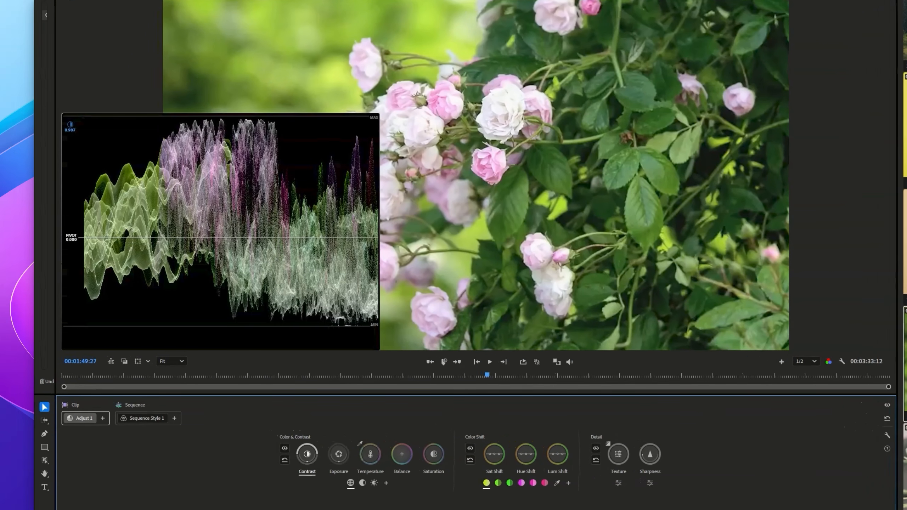
left_click_drag(307, 455, 320, 475)
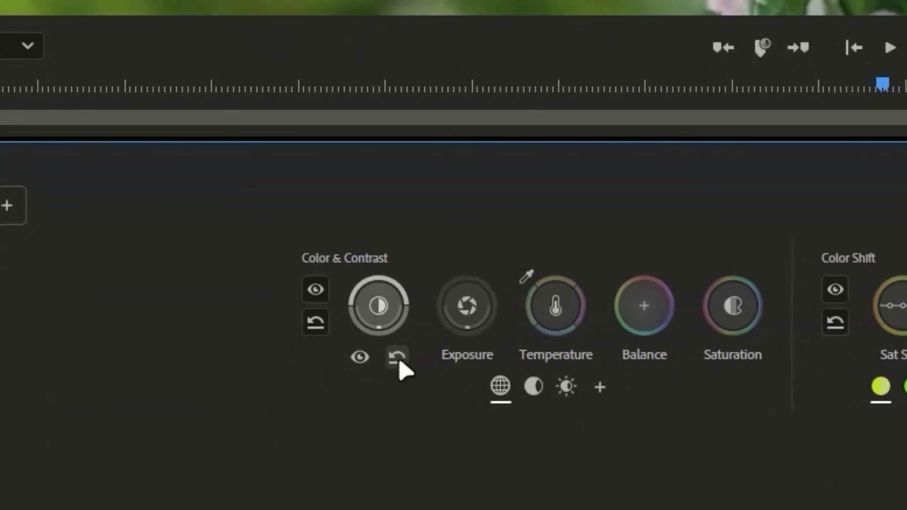
left_click(398, 357)
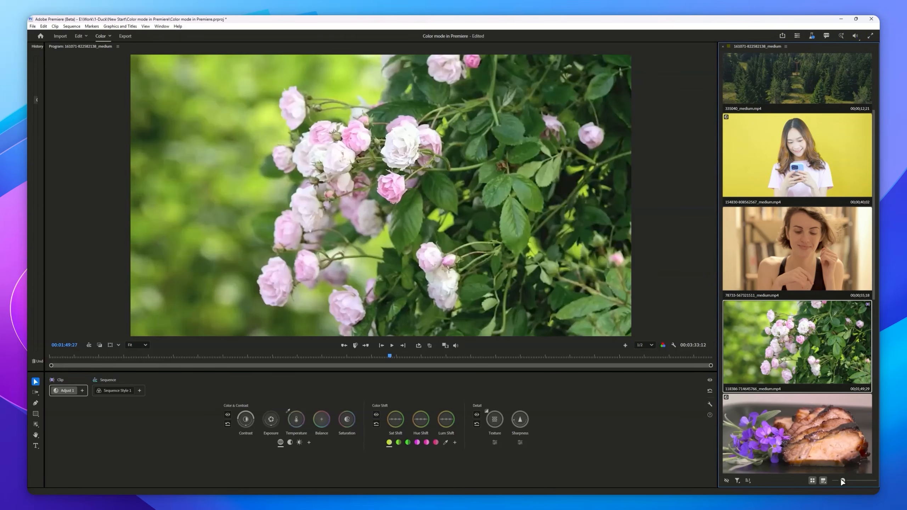
Examine the clip grid's thumbnail size, sorting, filtering and layout options, ending in the single-column view
mouse_move(844, 482)
left_mouse_down()
mouse_move(855, 482)
mouse_move(838, 481)
left_mouse_up()
left_click(748, 481)
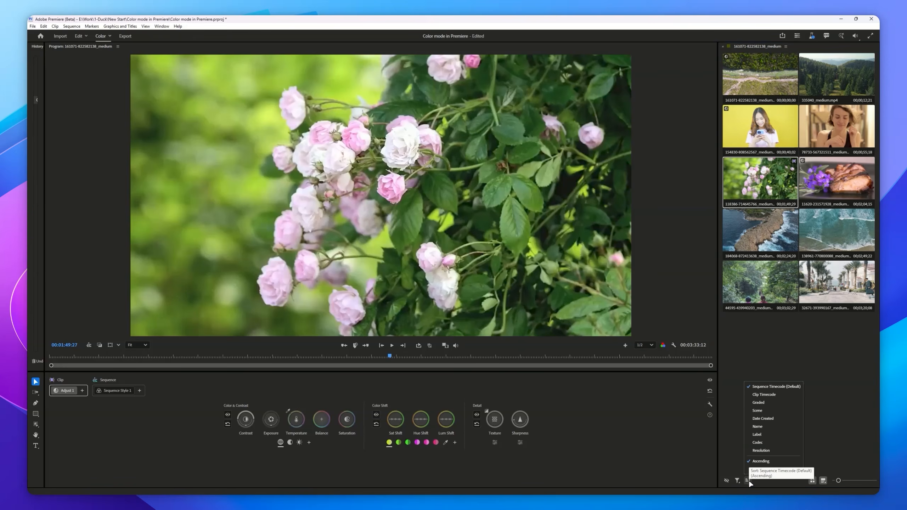
left_click(736, 481)
left_click(736, 481)
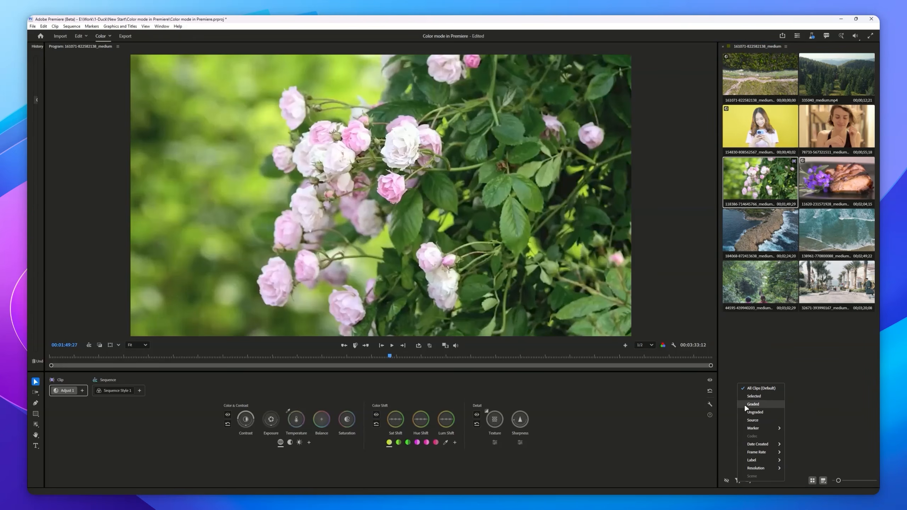
left_click(726, 480)
left_click(813, 482)
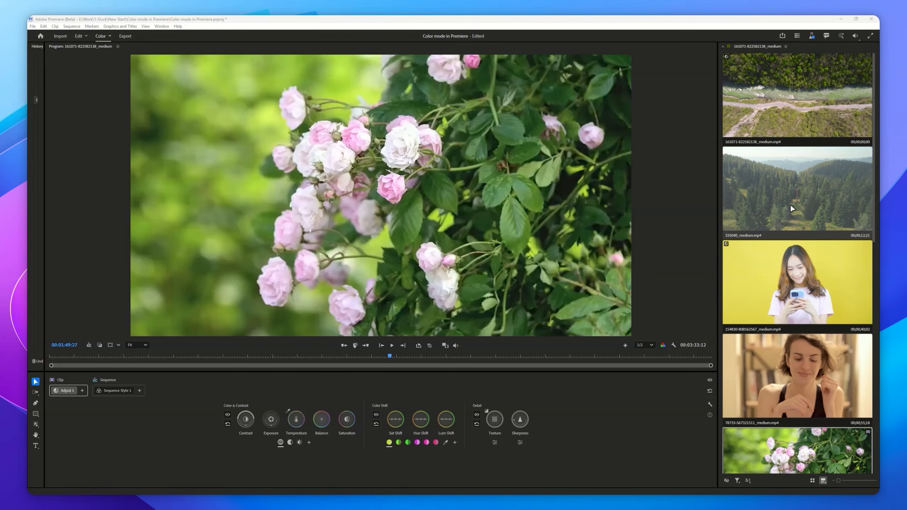
Add one shared adjustment to the first five clips in the clip grid and increase its saturation
left_click(802, 107)
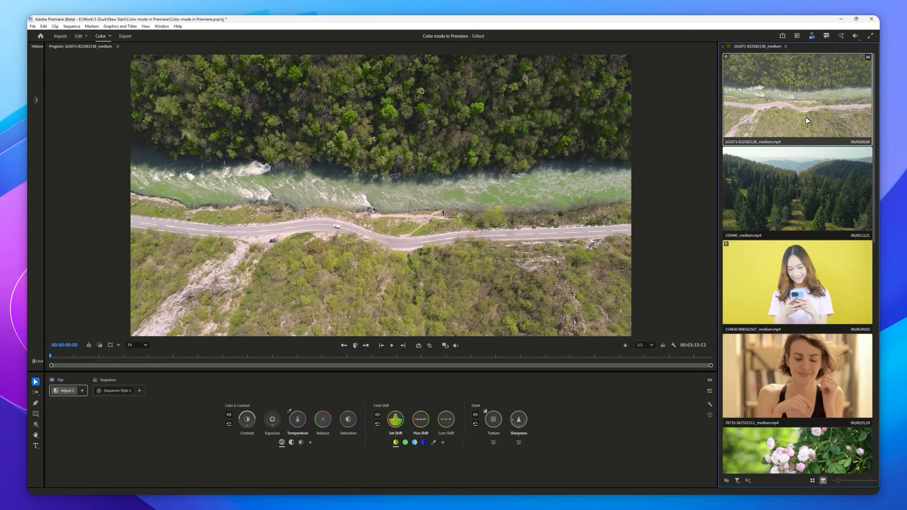
left_click(806, 172, "ctrl")
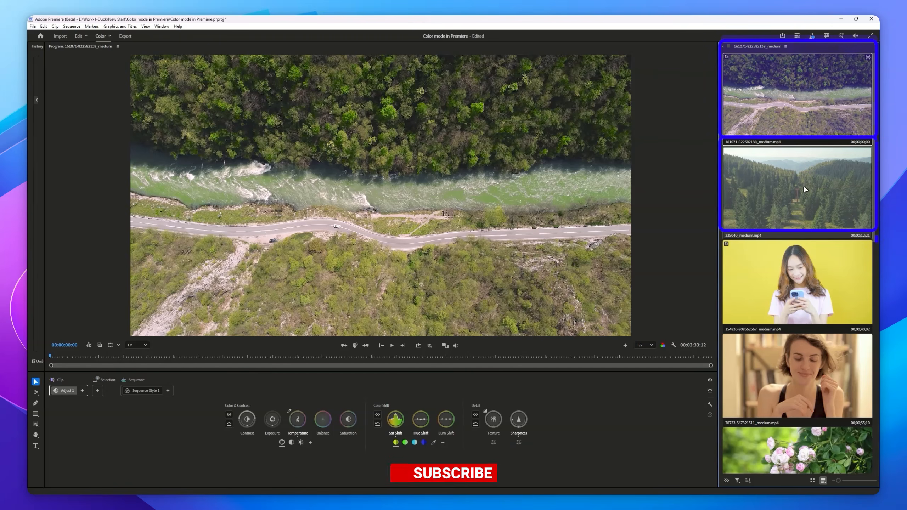
left_click(799, 265, "ctrl")
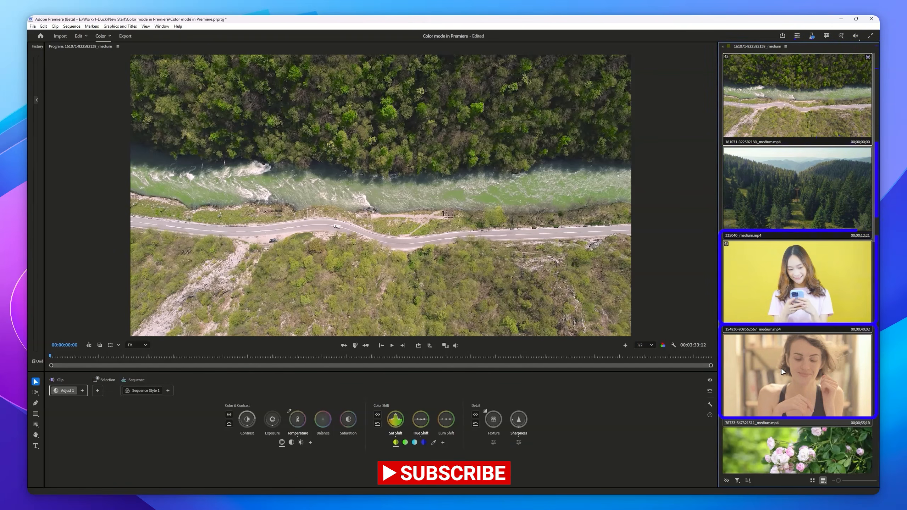
left_click(800, 395, "ctrl")
scroll(801, 394, "down", 4)
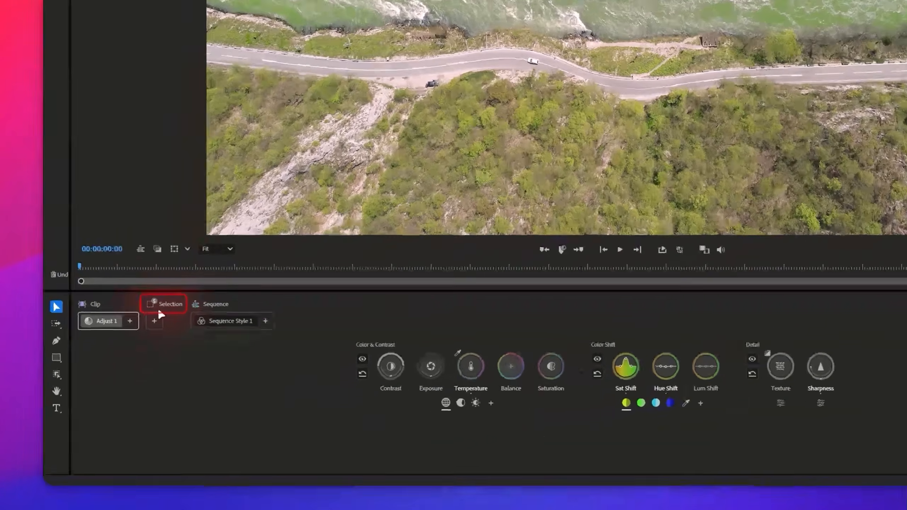
left_click(156, 320)
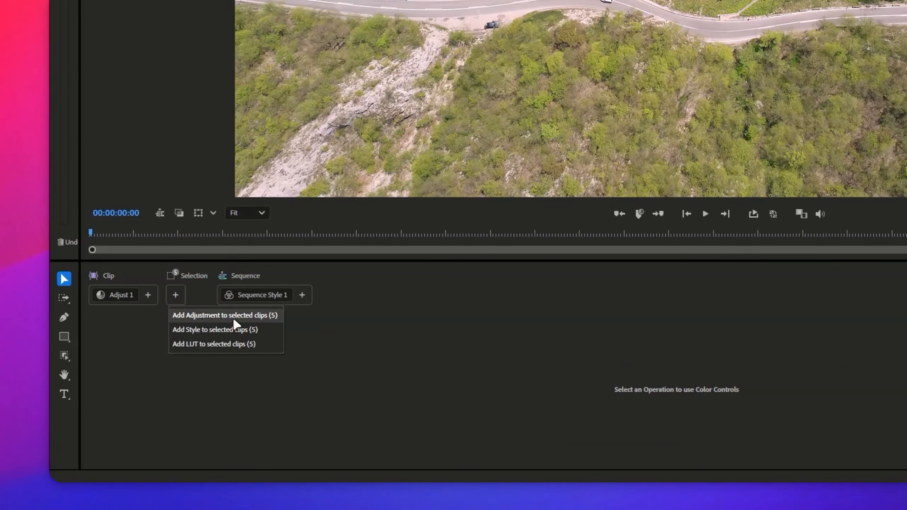
left_click(266, 315)
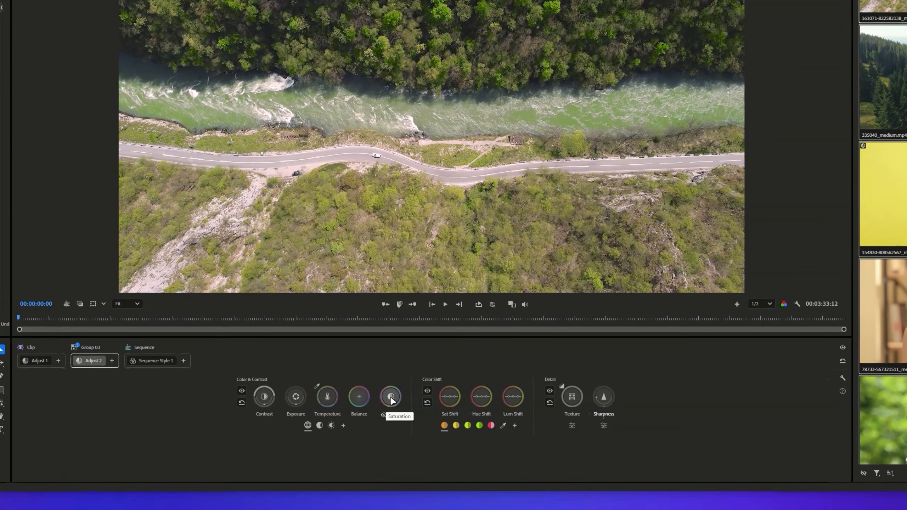
left_click_drag(389, 398, 391, 397)
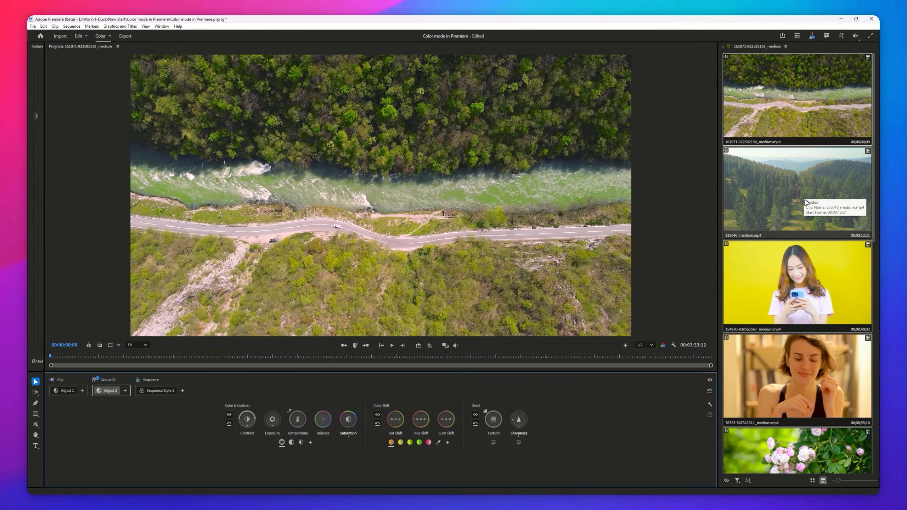
scroll(808, 348, "down", 5)
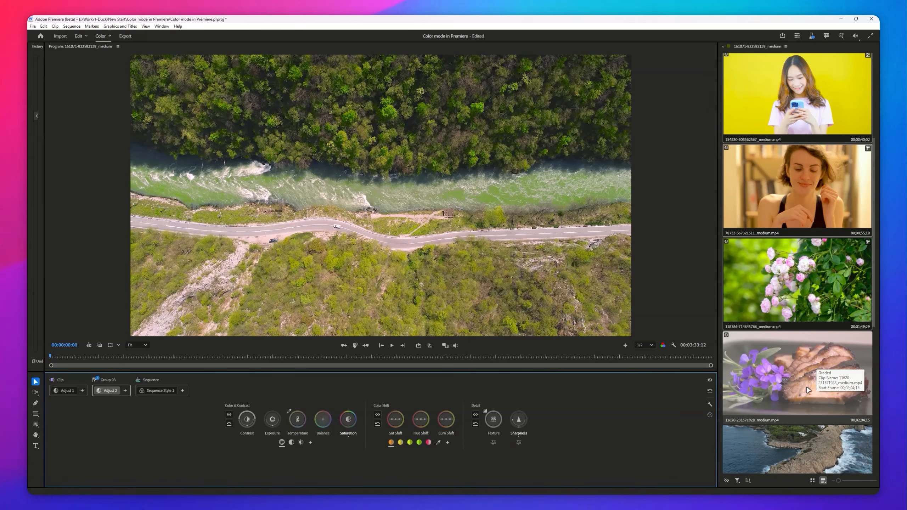
Open the sliced meat and purple flowers clip and rename its existing clip adjustment as Shadow
left_click(818, 366)
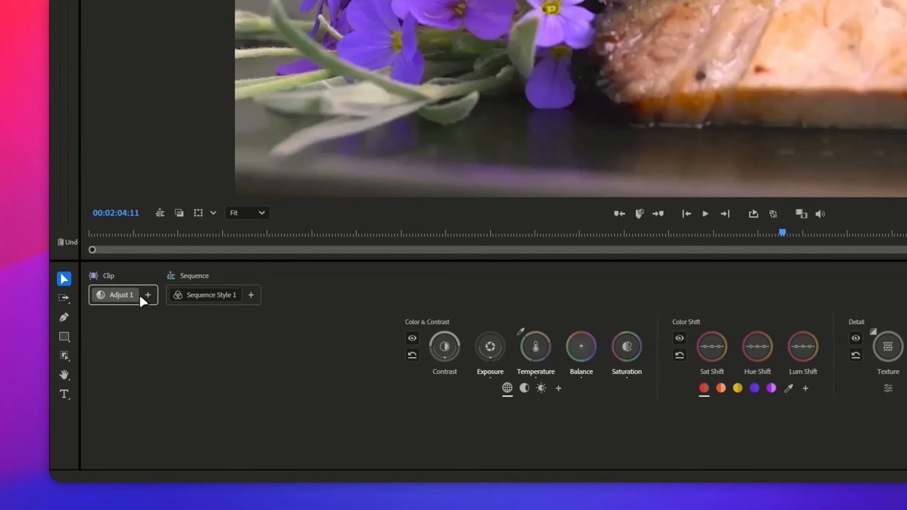
double_click(121, 295)
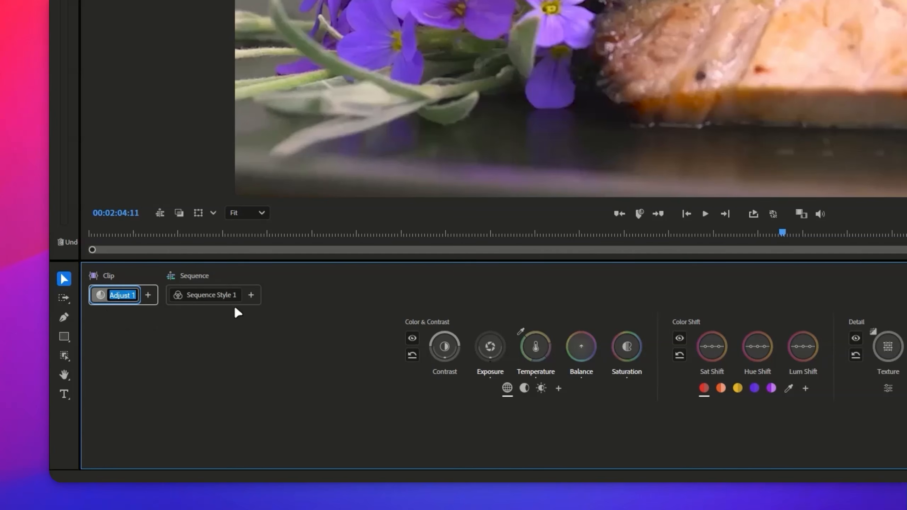
type("Shadow")
key("Return")
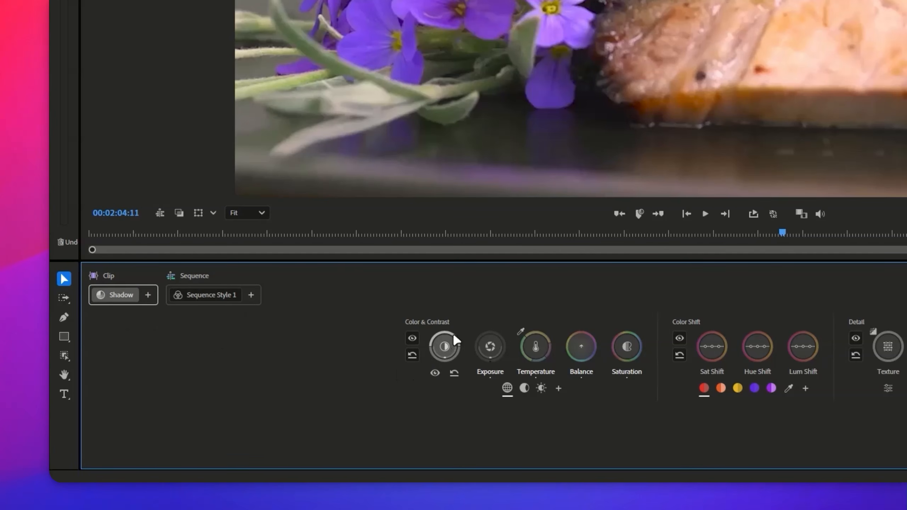
Increase the Shadow adjustment's contrast and, with the highlights zone selected, its sharpness
left_click_drag(445, 346, 445, 346)
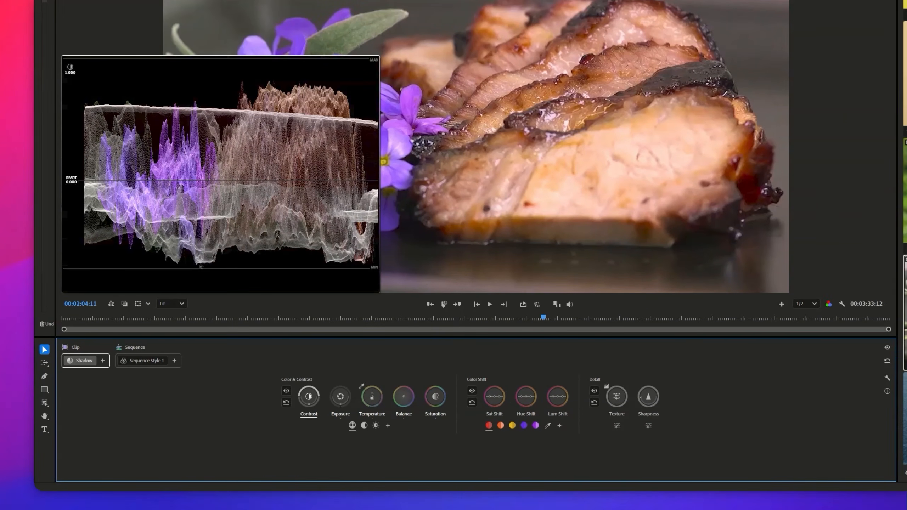
left_click_drag(309, 397, 311, 394)
left_click(376, 426)
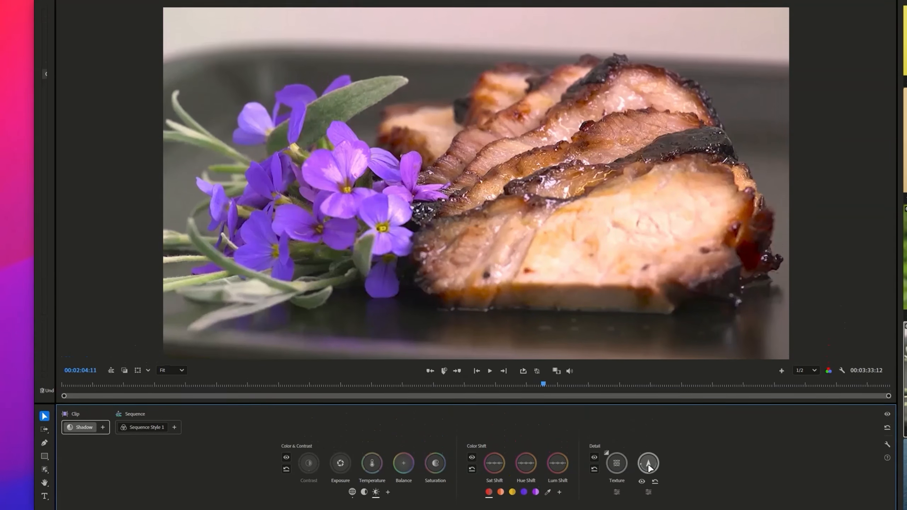
left_click_drag(648, 396, 648, 397)
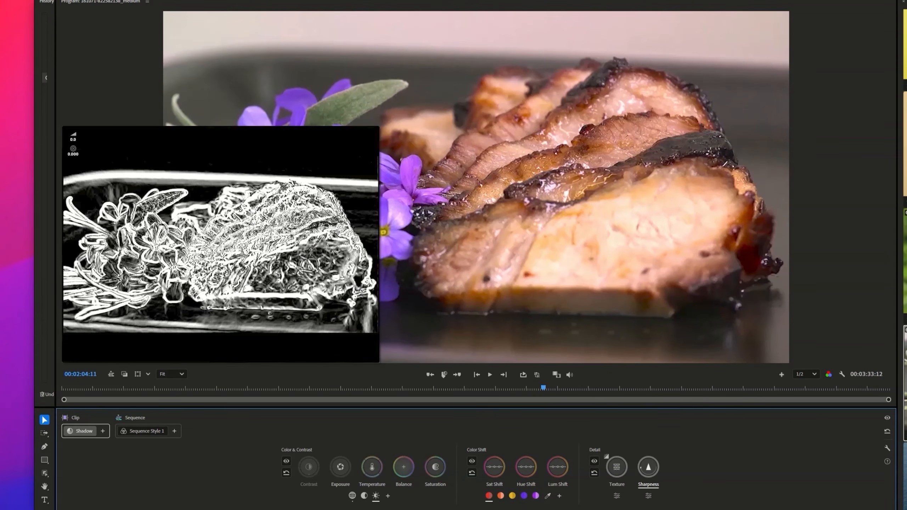
left_click_drag(648, 467, 649, 467)
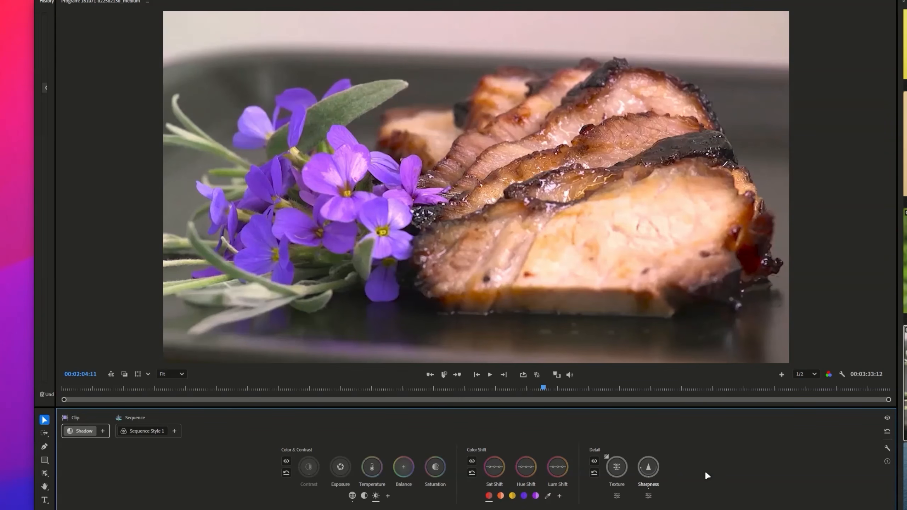
Add a second clip adjustment after Shadow and name it Color
left_click(103, 431)
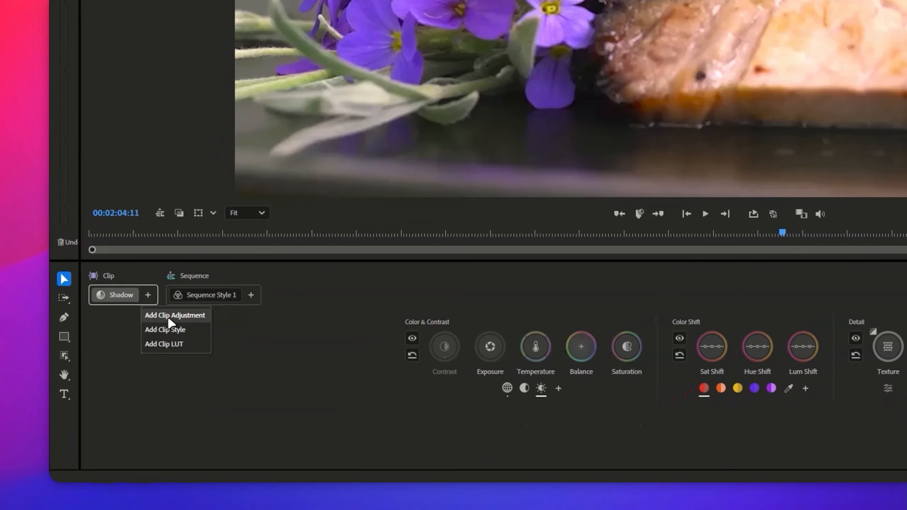
left_click(167, 316)
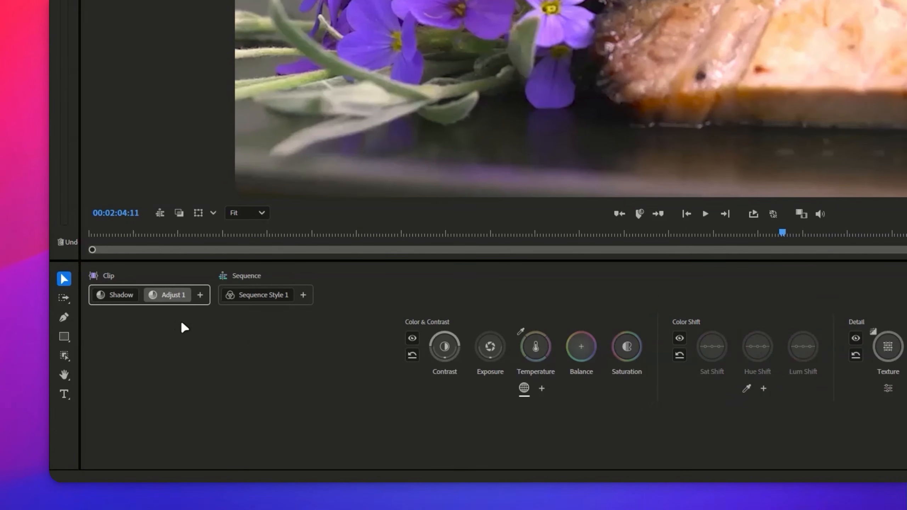
double_click(163, 299)
type("Color")
key("Return")
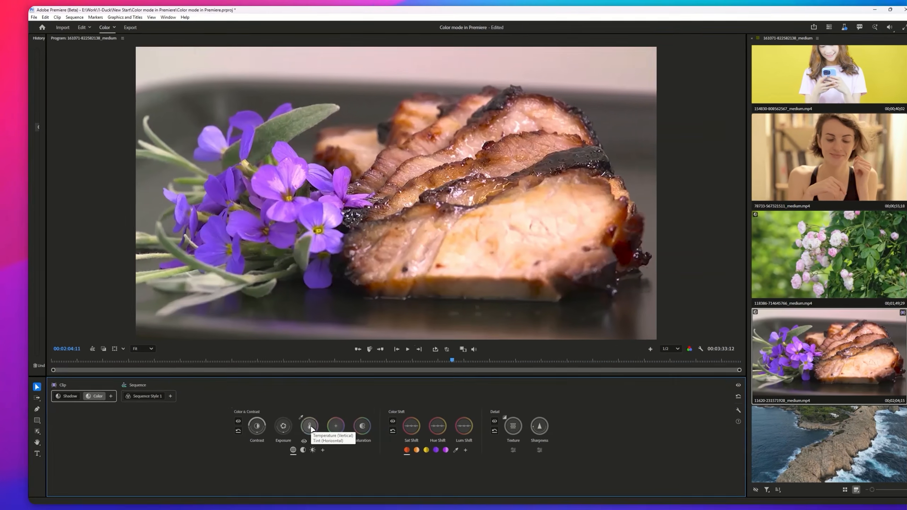
Warm the Color adjustment's temperature with the tint shifted toward green, and increase its saturation
left_click(298, 420)
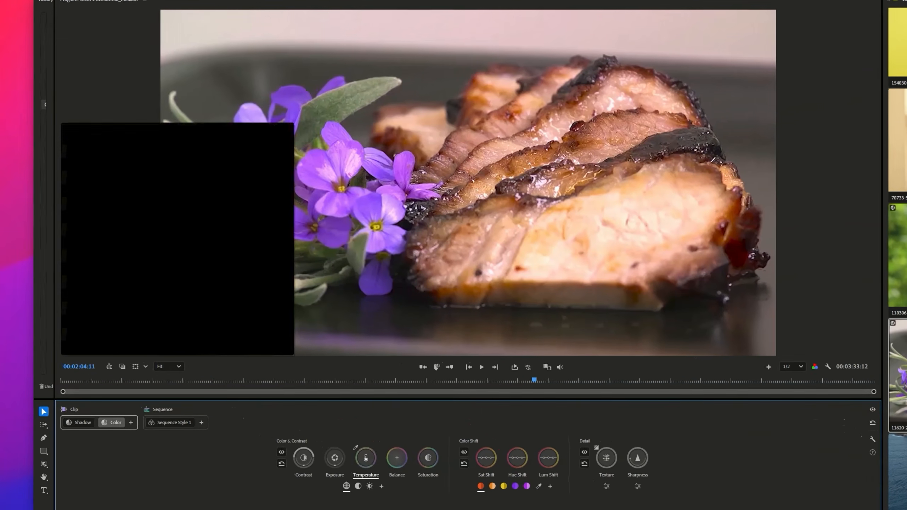
left_click_drag(372, 461, 380, 453)
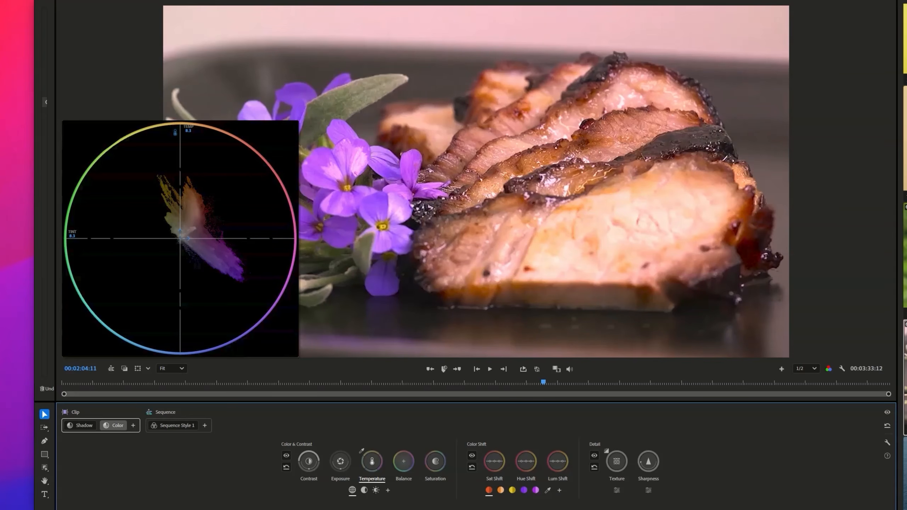
left_click_drag(372, 462, 353, 457)
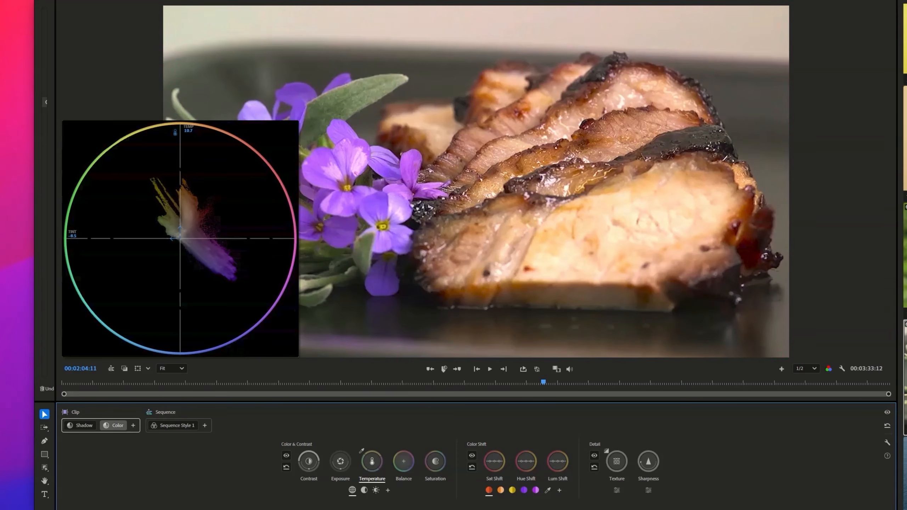
left_click(435, 461)
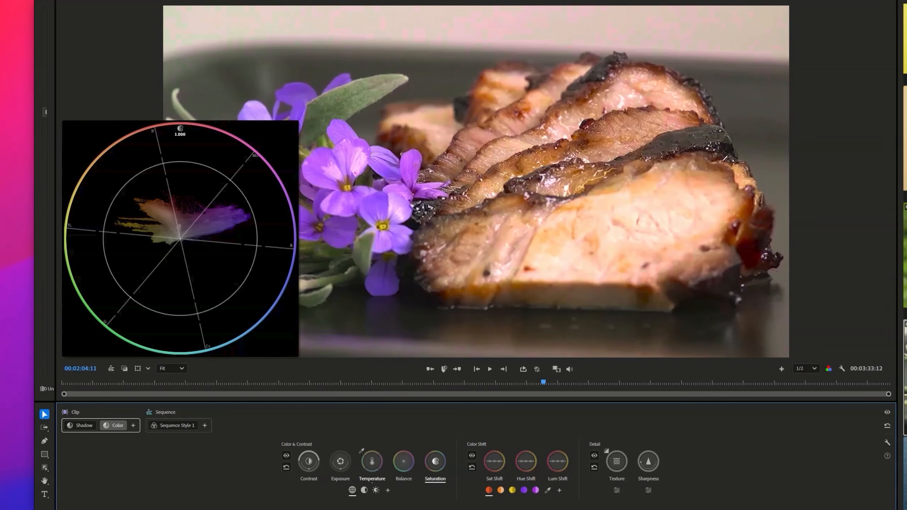
left_click_drag(435, 461, 444, 457)
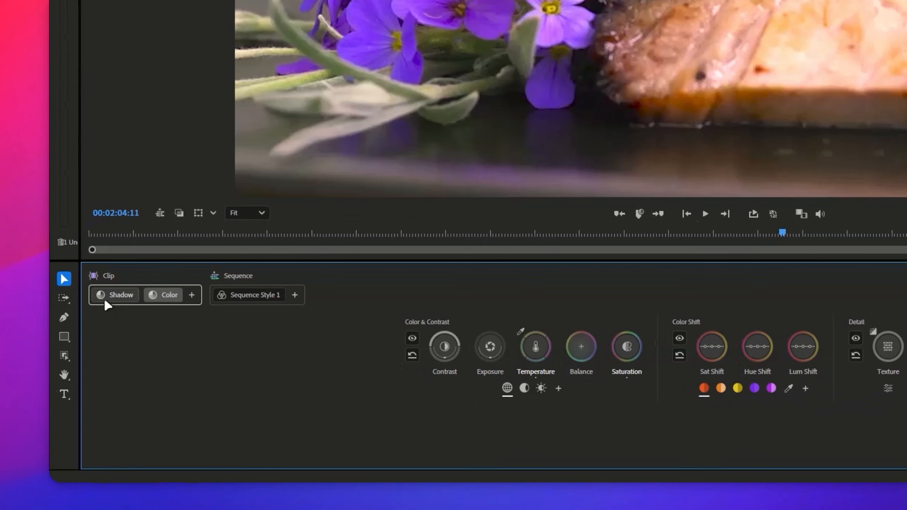
Compare the flowers clip with the Shadow and Color adjustments switched off and on, ending with Color selected
left_click(104, 298)
left_click(163, 295)
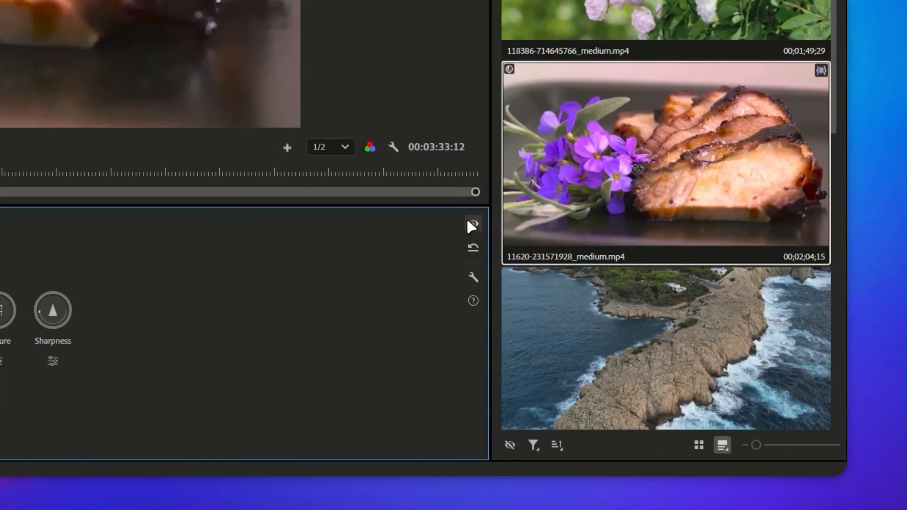
left_click(469, 222)
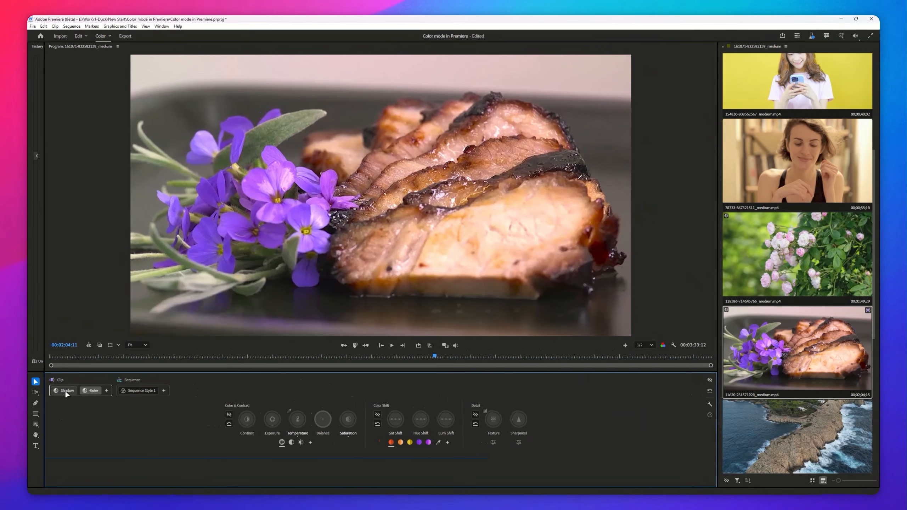
left_click(65, 389)
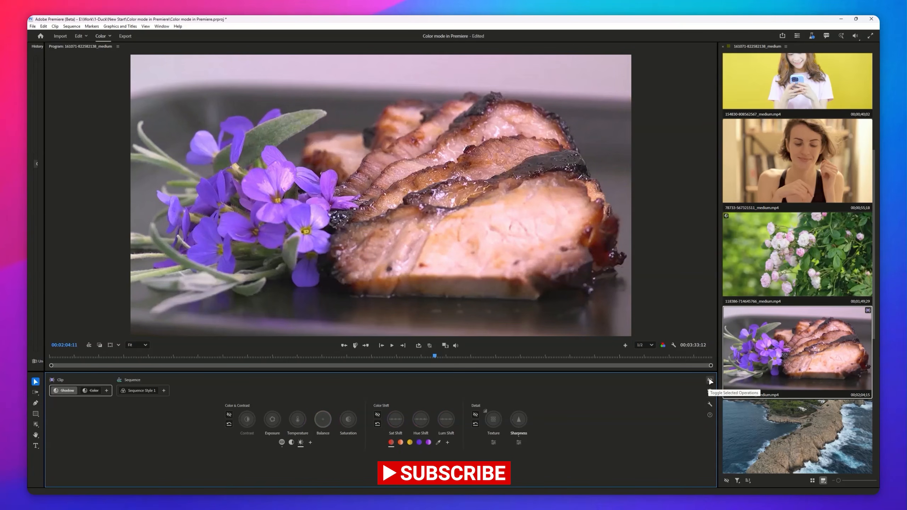
left_click(99, 392)
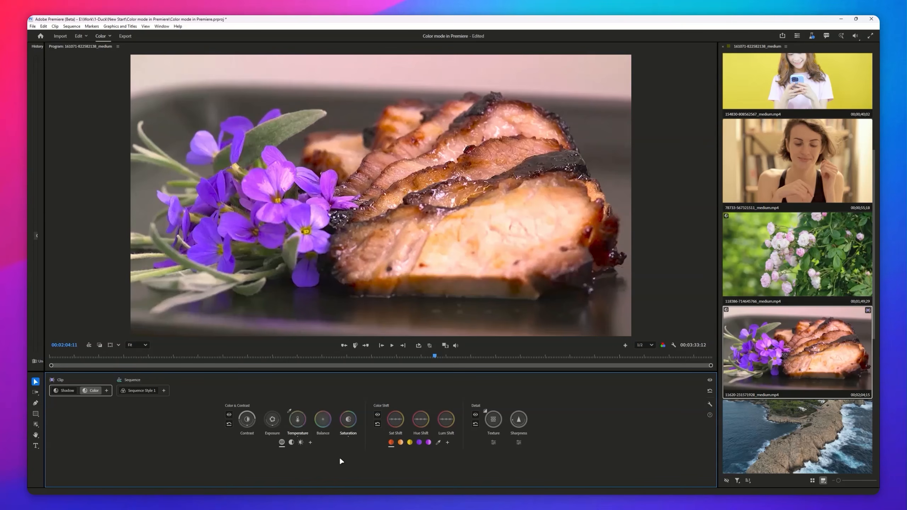
Try a higher contrast on the Color adjustment
left_click(247, 420)
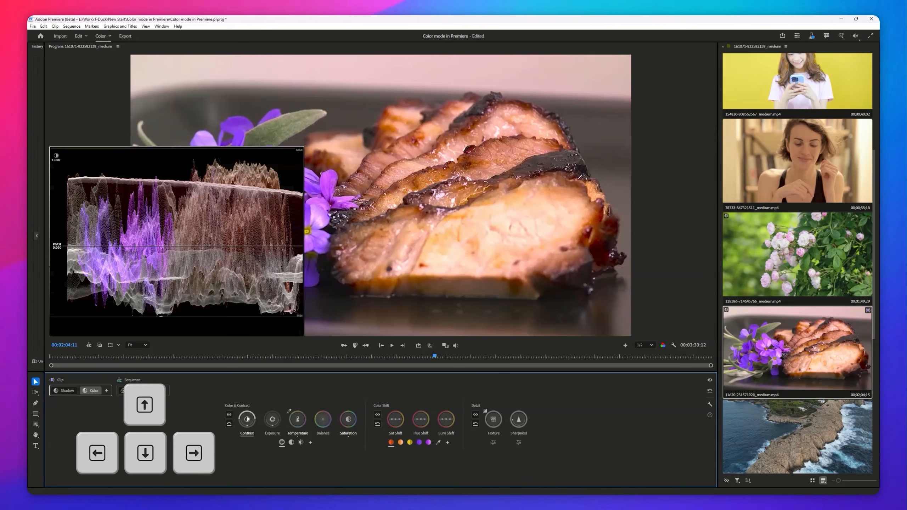
key("Up")
key("Up")
key("Up")
key("Up")
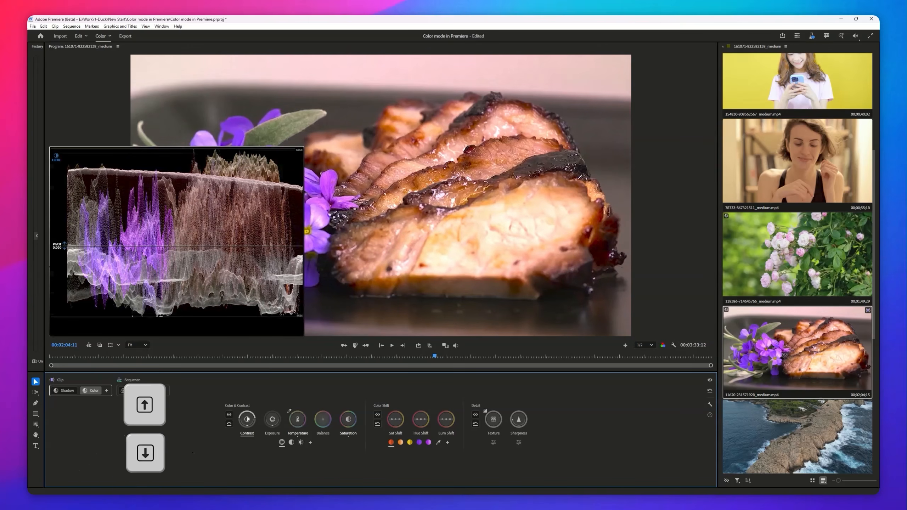
key("Up")
key("Up")
key("Up")
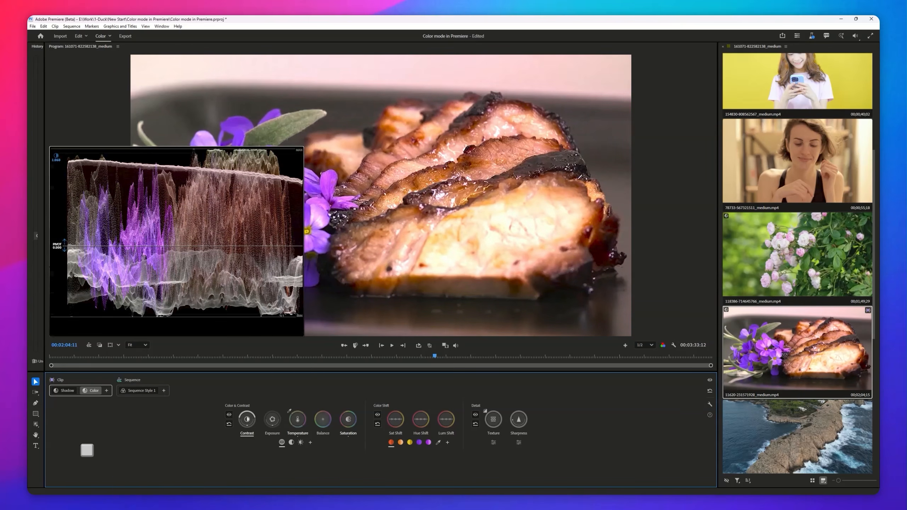
Lower the Color adjustment's contrast to about 0.733
key("Down")
key("Down")
key("Down")
key("Down")
key("Down")
key("Down")
key("Down")
key("Down")
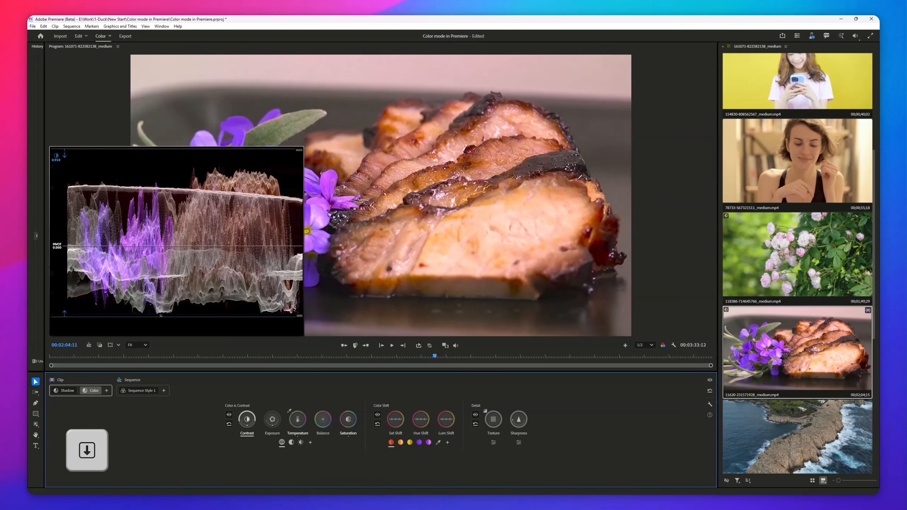
key("Down")
key("Down")
key("Down")
key("Down")
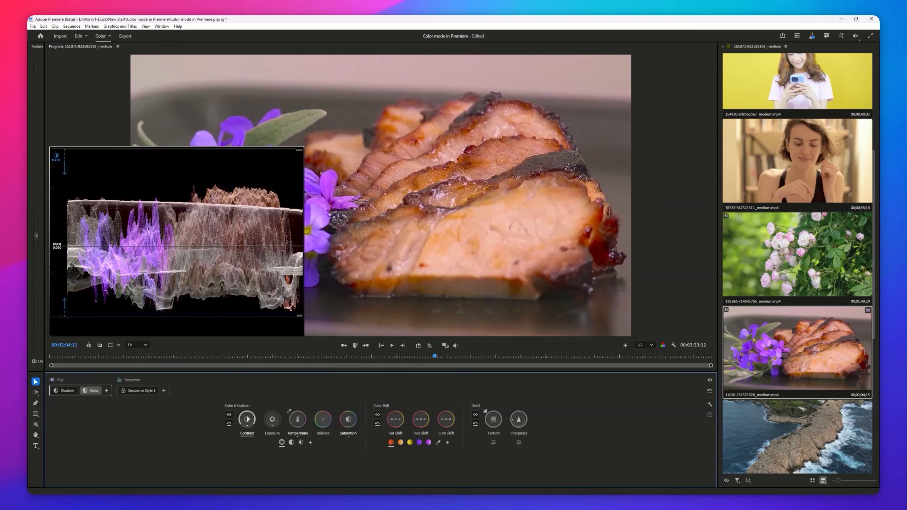
Move the Color adjustment's contrast pivot up to 0.100, and back down to -0.100
key("Right")
key("Right")
key("Right")
key("Right")
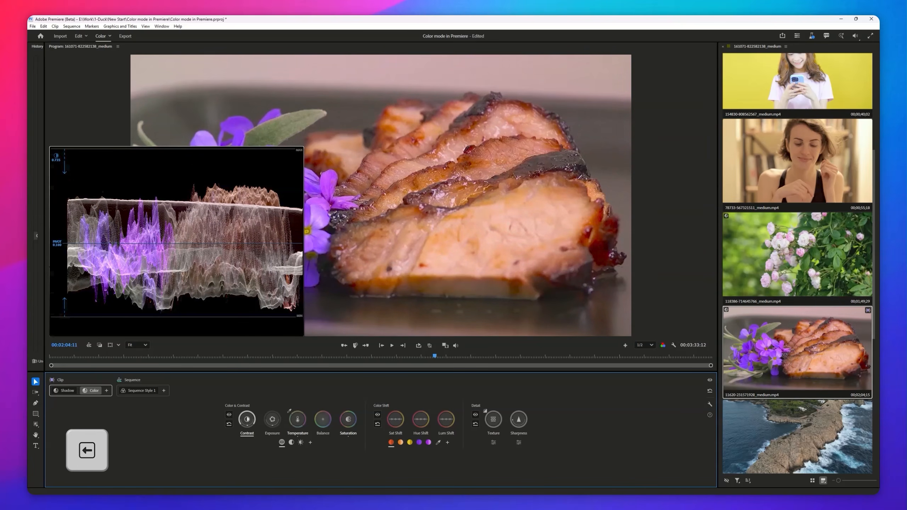
key("Left")
key("Left")
key("Left")
key("Left")
key("Left")
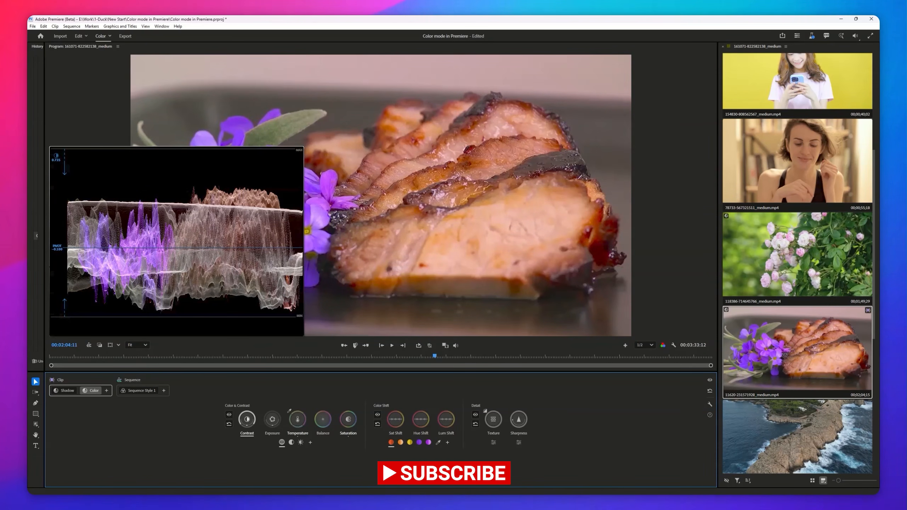
left_click_drag(247, 420, 247, 442)
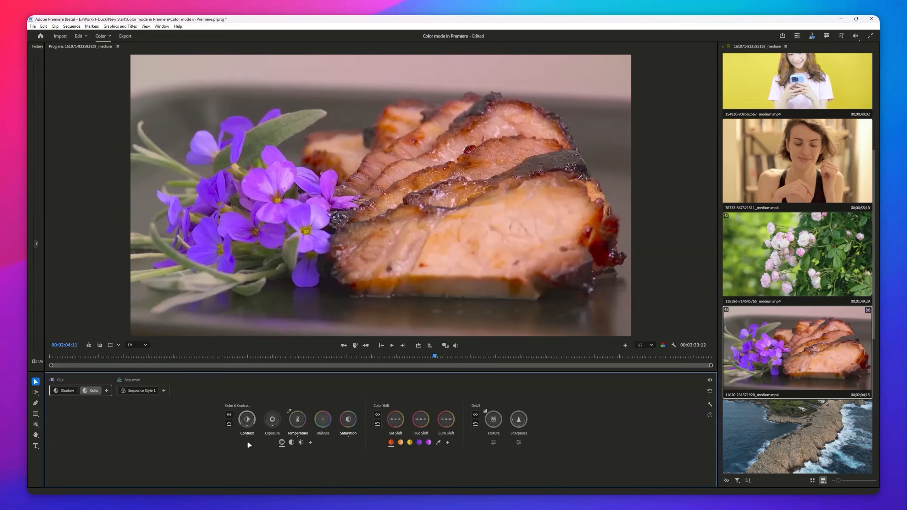
View the Color adjustment's exposure, and raise its temperature for a warmer image with the tint moved toward magenta
left_click(272, 420)
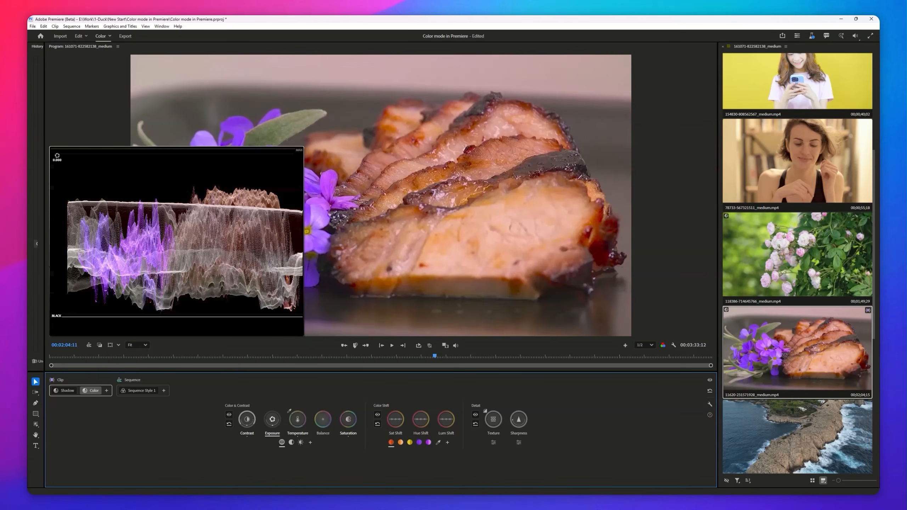
left_click(298, 420)
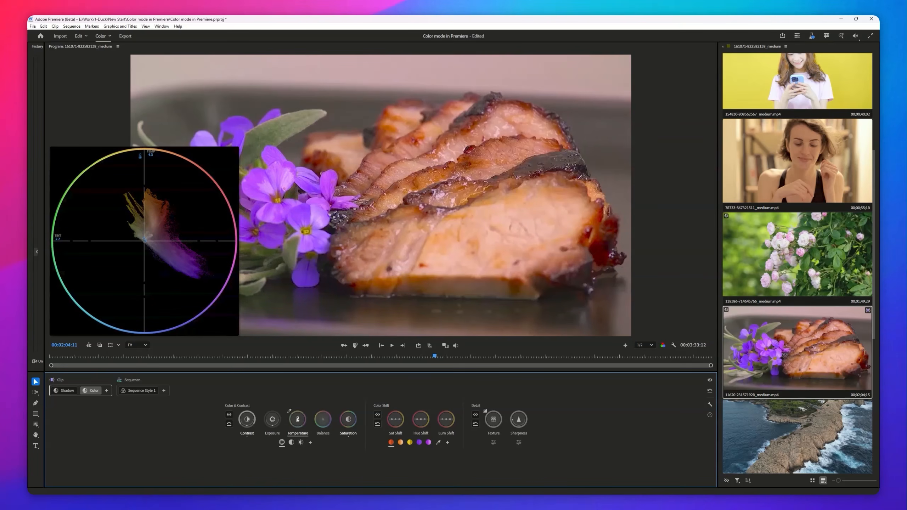
key("Up")
key("Down")
key("Left")
key("Right")
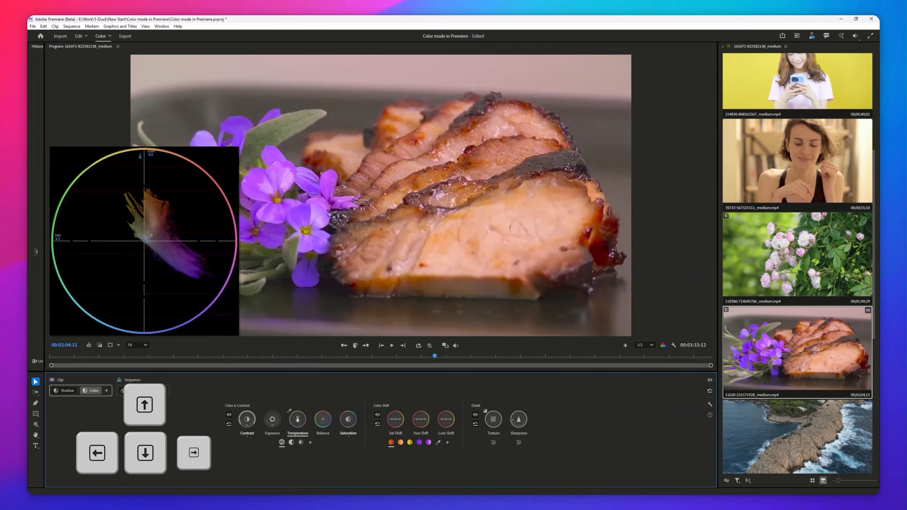
key("Up")
key("Up")
key("Up")
key("Up")
key("Up")
key("Up")
key("Up")
key("Up")
key("Up")
key("Up")
key("Up")
key("Up")
key("Up")
key("Up")
key("Up")
key("Up")
key("Up")
key("Up")
key("Right")
key("Right")
key("Right")
key("Right")
key("Right")
key("Right")
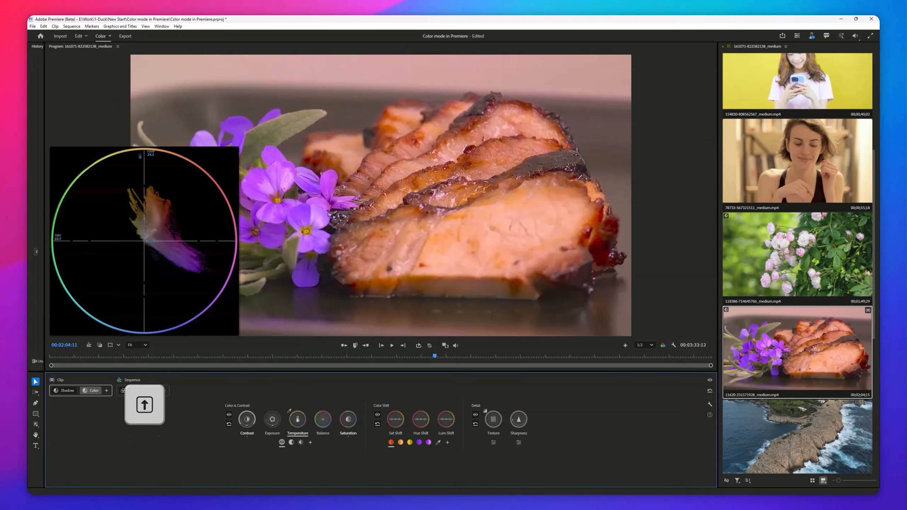
Push the Color adjustment's tint strongly toward magenta, and bring it partway back toward green
key("Right")
key("Right")
key("Right")
key("Right")
key("Right")
key("Right")
key("Right")
key("Right")
key("Right")
key("Right")
key("Right")
key("Right")
key("Right")
key("Right")
key("Right")
key("Right")
key("Up")
key("Up")
key("Left")
key("Left")
key("Left")
key("Left")
key("Left")
key("Left")
key("Left")
key("Left")
key("Left")
key("Left")
key("Left")
key("Left")
key("Left")
key("Left")
key("Left")
key("Left")
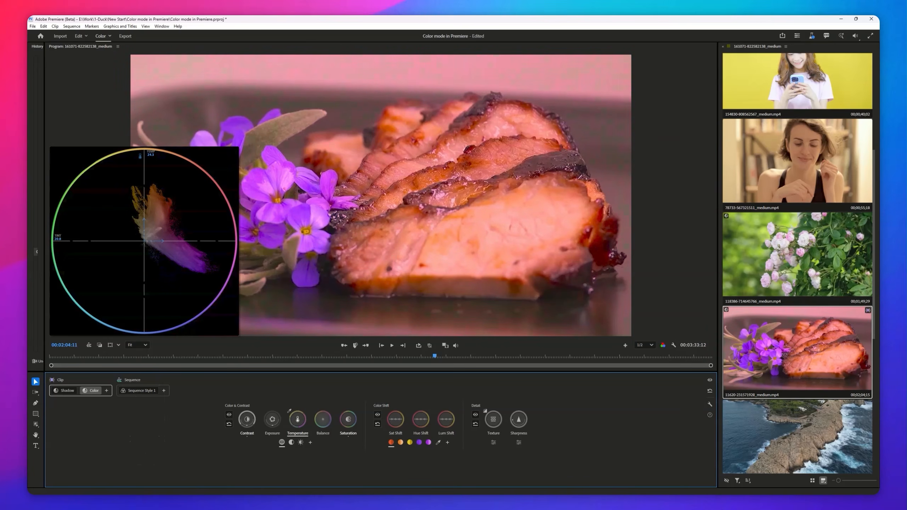
Reduce the Color adjustment's temperature partway, keeping a slightly warm and pink tone
key("Down")
key("Down")
key("Down")
key("Down")
key("Down")
key("Down")
key("Down")
key("Down")
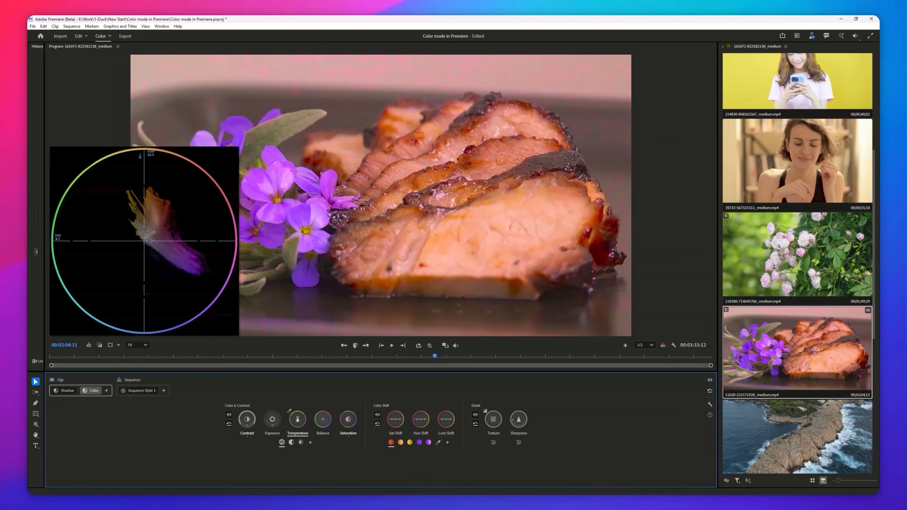
key("Down")
key("Down")
left_click_drag(298, 419, 247, 440)
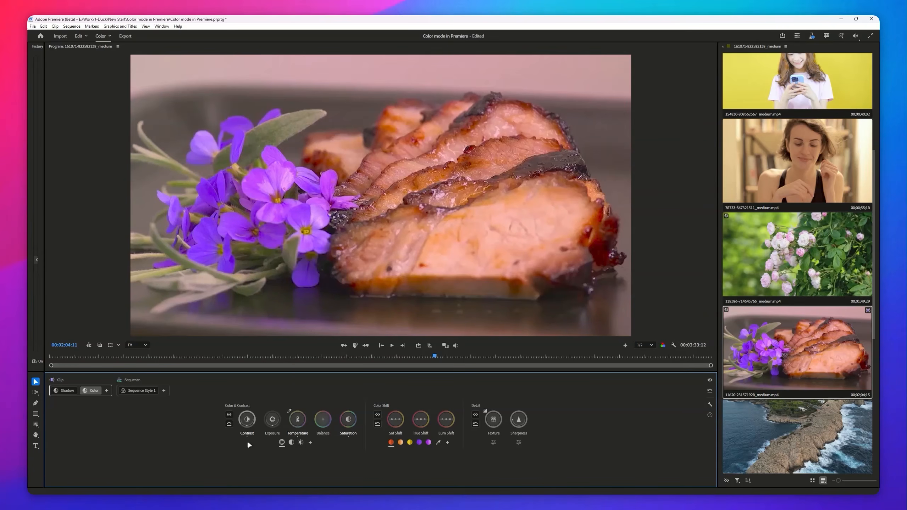
View the Color adjustment's balance, and try a higher overall saturation
left_click(323, 419)
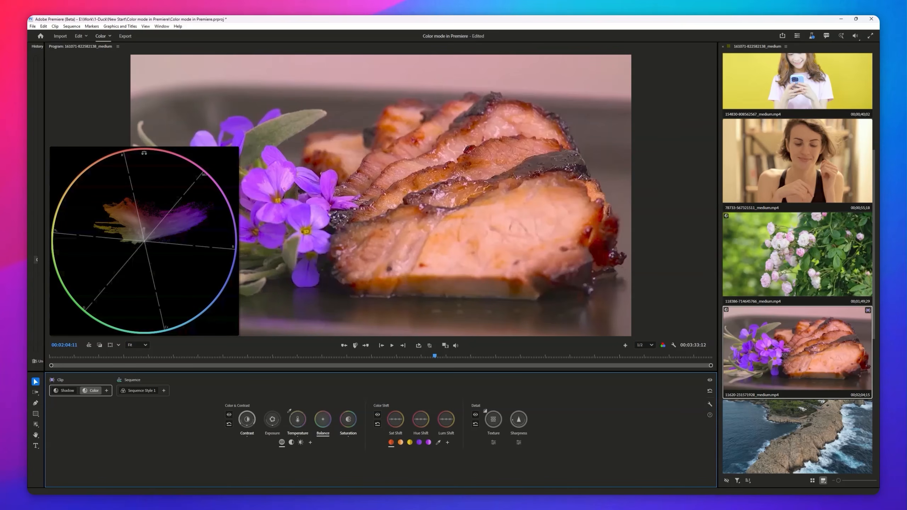
left_click(348, 419)
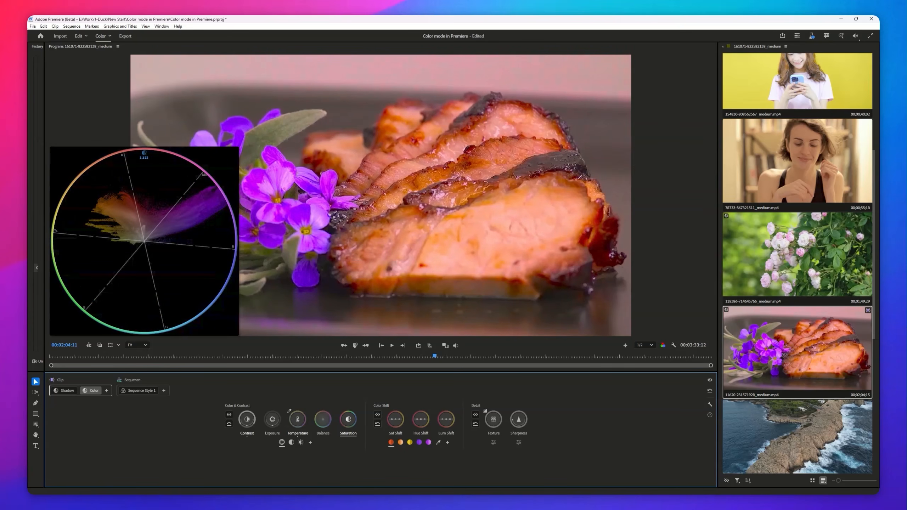
left_click_drag(349, 420, 396, 419)
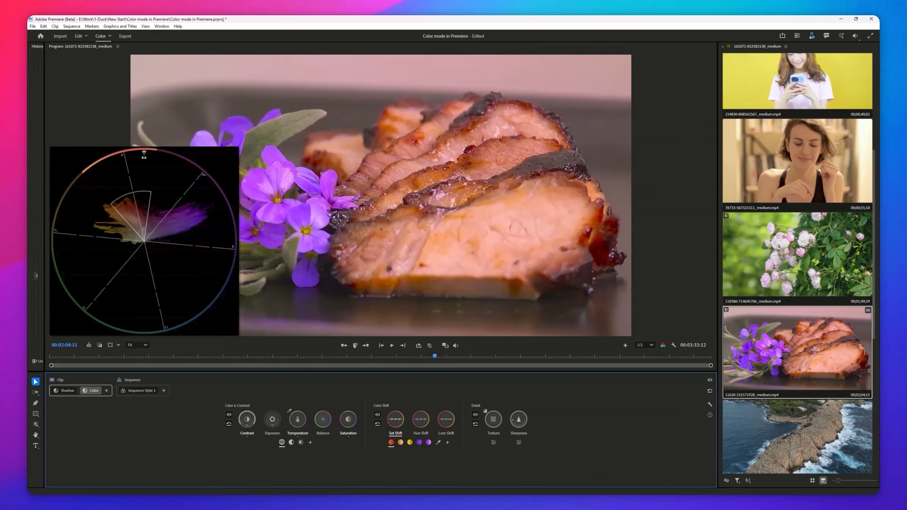
Try boosting the red range's saturation with Sat Shift over a wider hue range, and adjust the orange range as well
left_click_drag(395, 419, 396, 419)
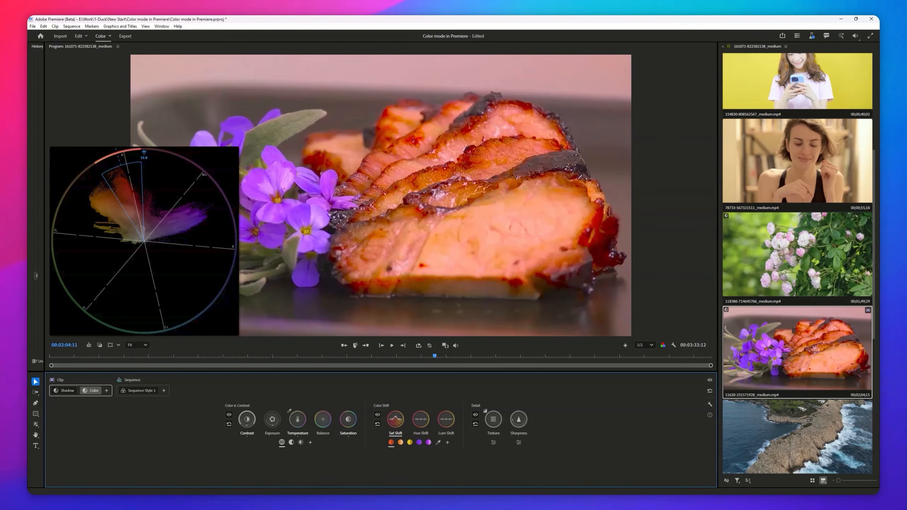
left_click_drag(395, 419, 396, 420)
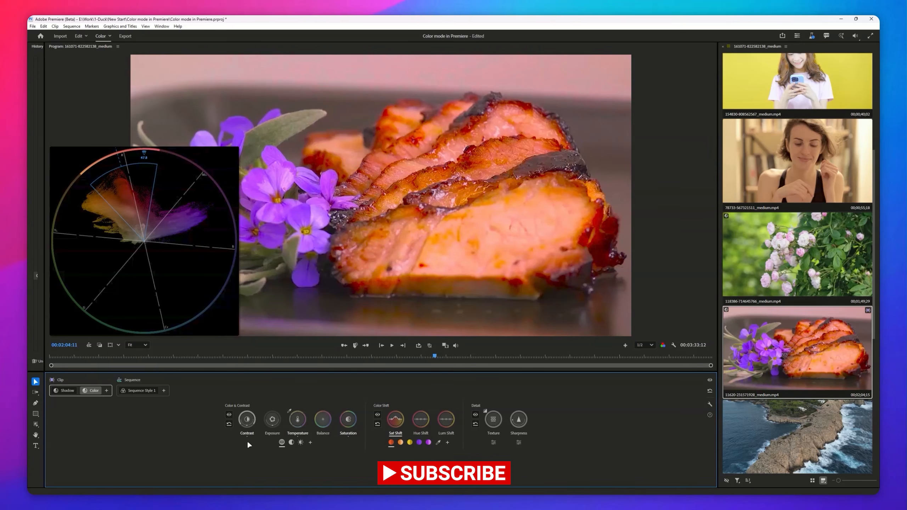
left_click(401, 442)
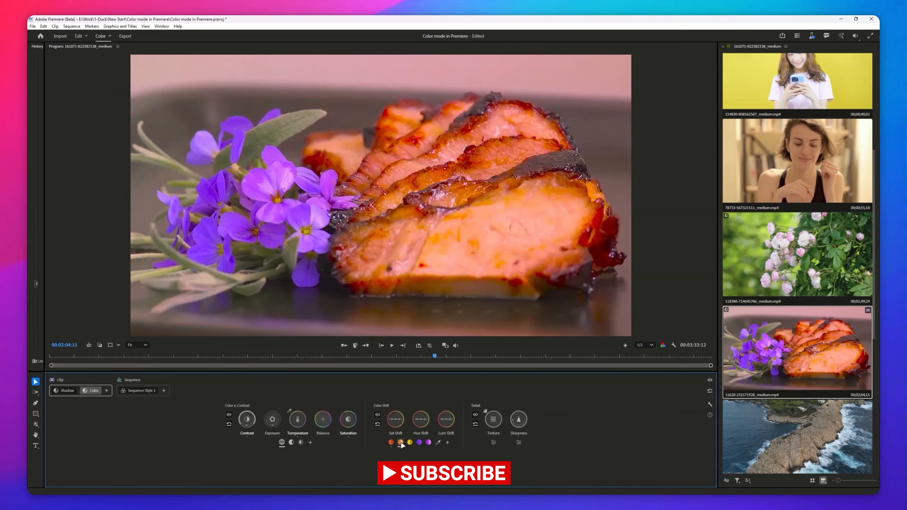
left_click_drag(396, 420, 396, 421)
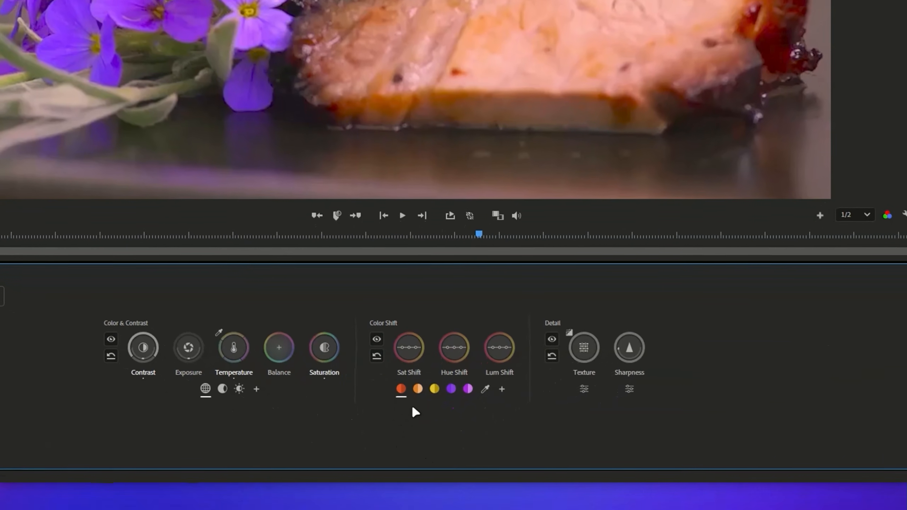
Sample the purple petals in the image as the Color Shift range, and adjust that range's saturation
left_click(468, 388)
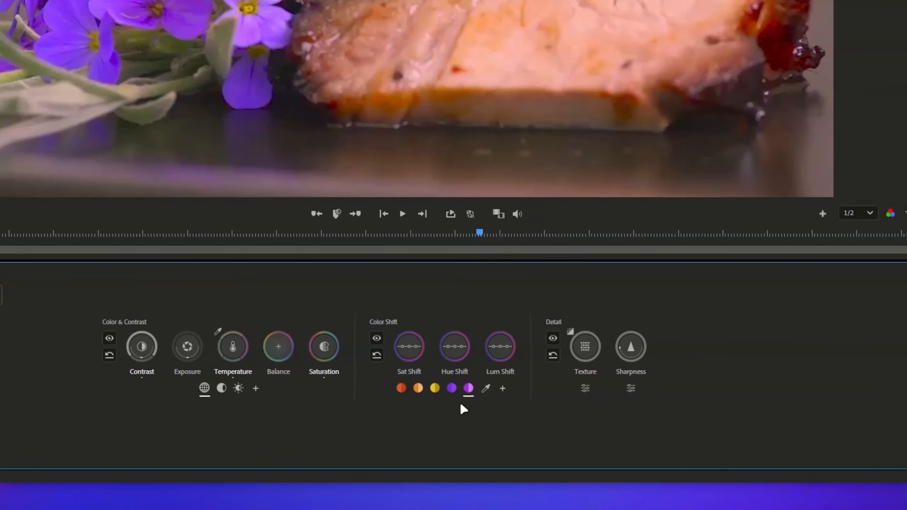
left_click(480, 390)
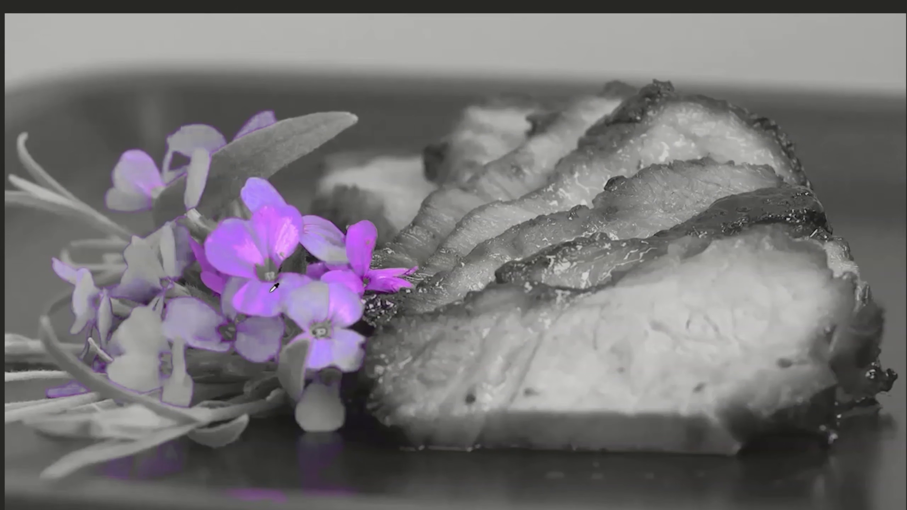
left_click(270, 293)
left_click_drag(397, 421, 423, 420)
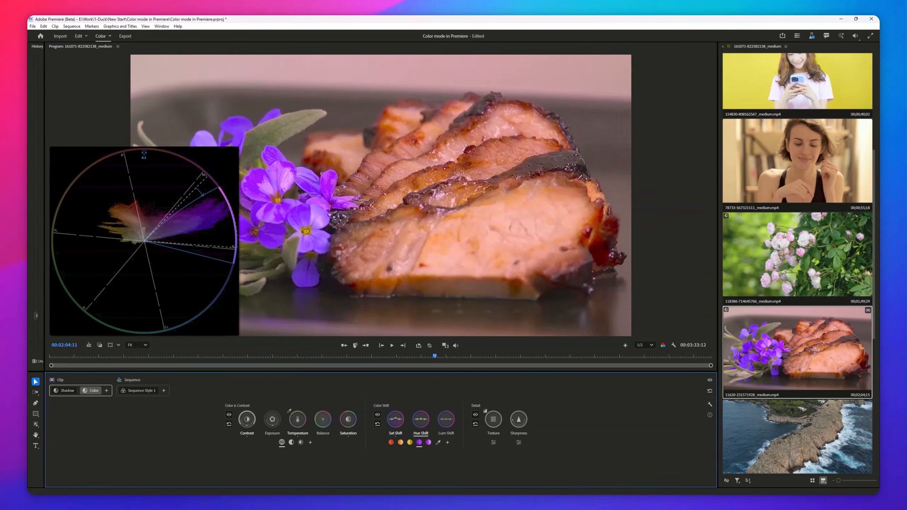
View the purple range's luminance shift, and use Hue Shift to widen the range and turn the flowers bluer
left_click_drag(446, 420, 446, 419)
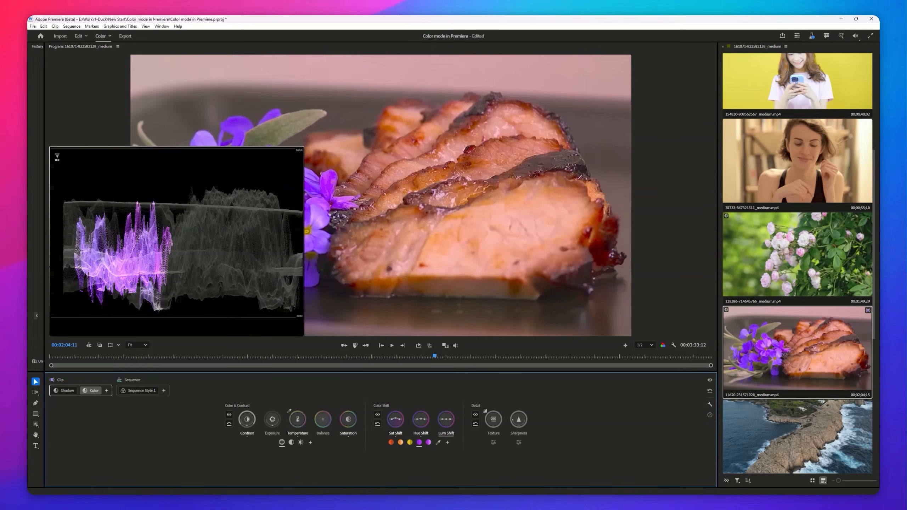
left_click(421, 420)
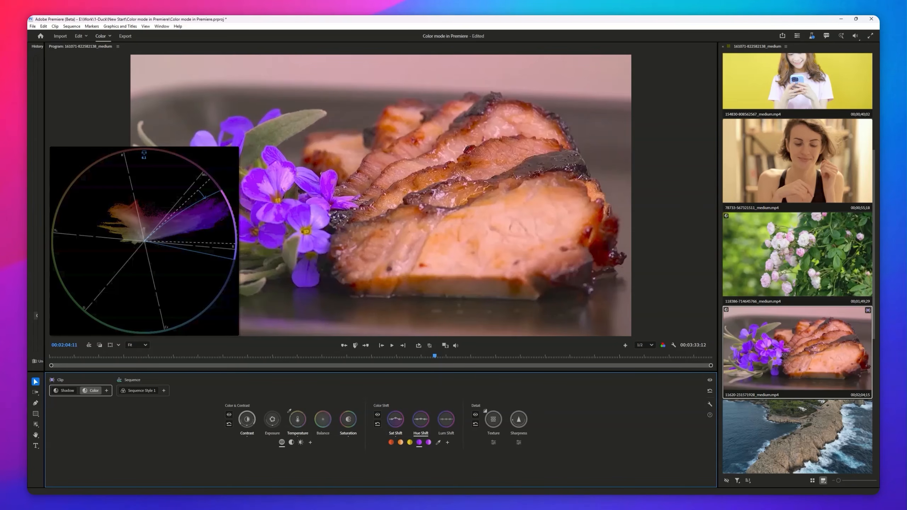
mouse_move(420, 419)
left_mouse_down()
mouse_move(421, 409)
mouse_move(421, 425)
left_mouse_up()
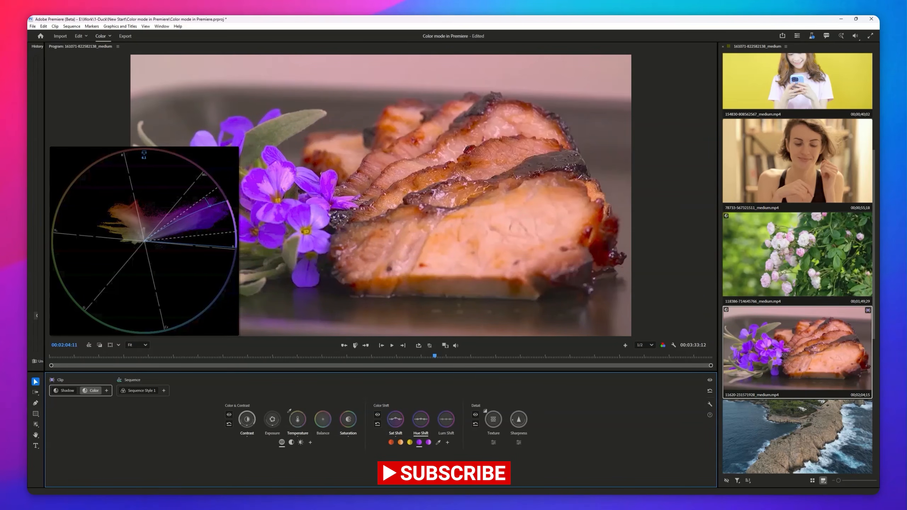
left_click_drag(420, 426, 421, 410)
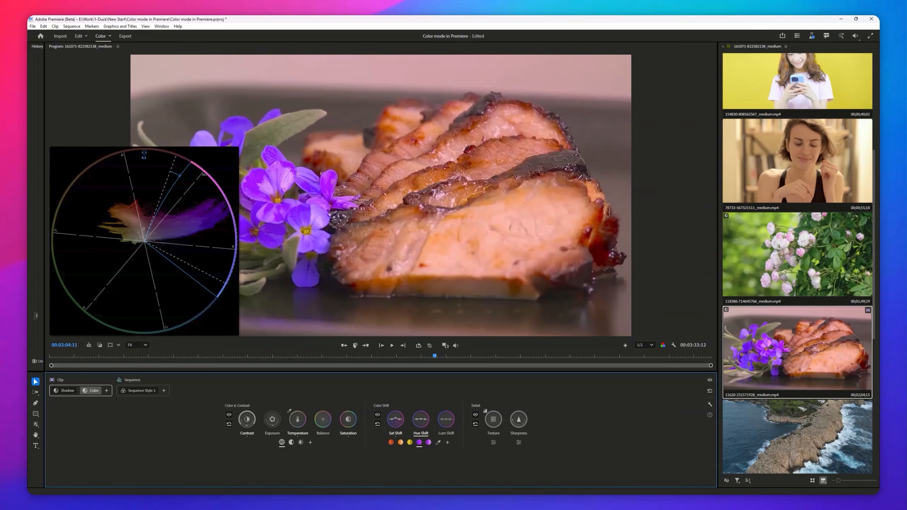
mouse_move(421, 420)
left_mouse_down()
mouse_move(409, 420)
mouse_move(430, 419)
mouse_move(405, 420)
mouse_move(429, 420)
left_mouse_up()
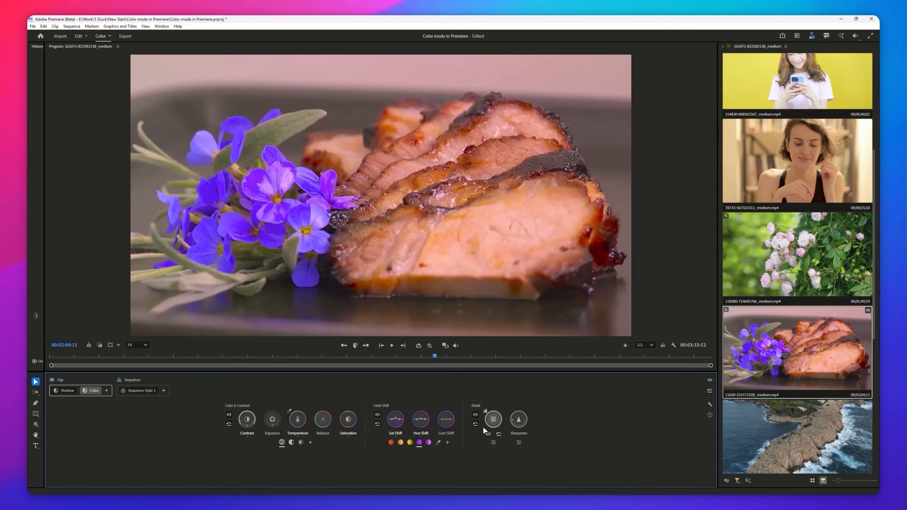
Open the Color adjustment's Texture control
left_click(497, 419)
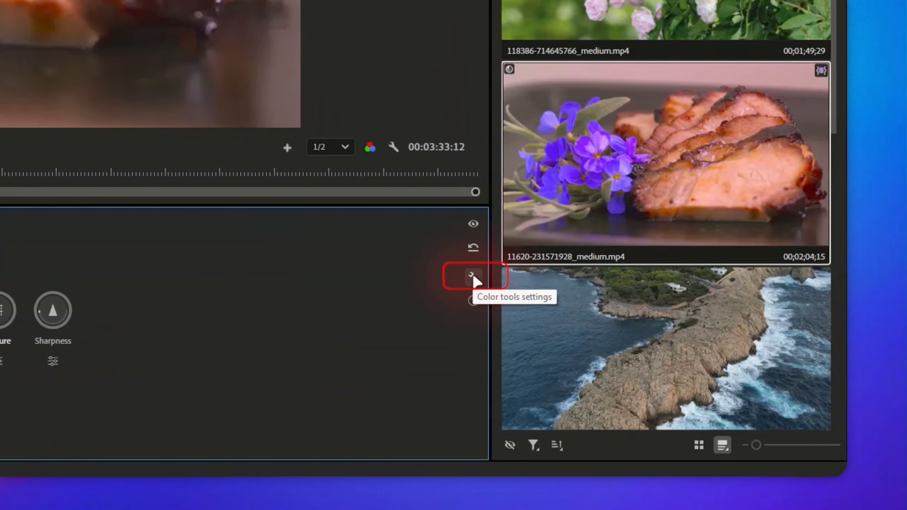
Open the Color Heads-up Display options, try the corner placements ending on Bottom Right, and set the HUD size to 1
left_click(473, 277)
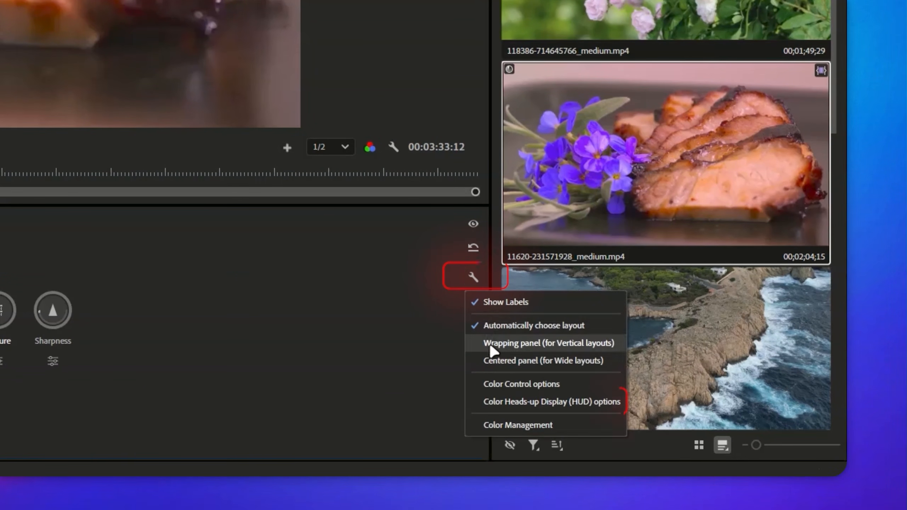
left_click(508, 401)
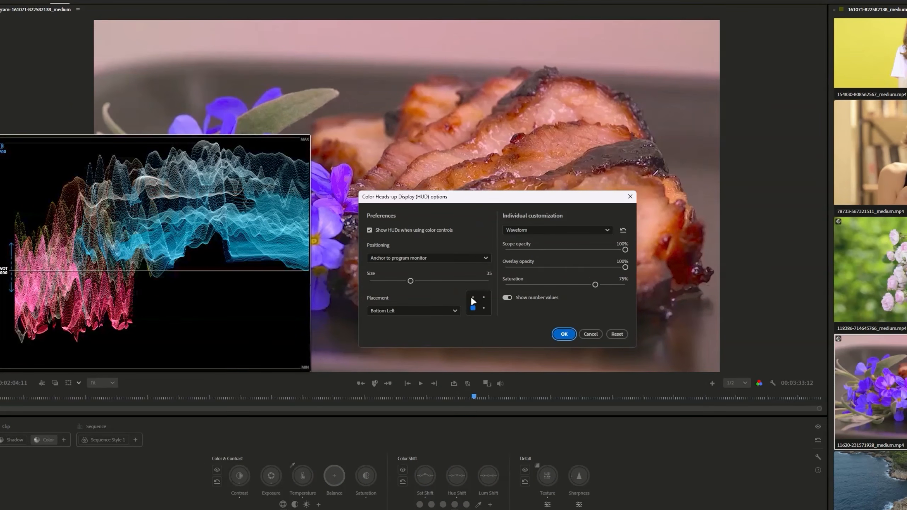
left_click(473, 297)
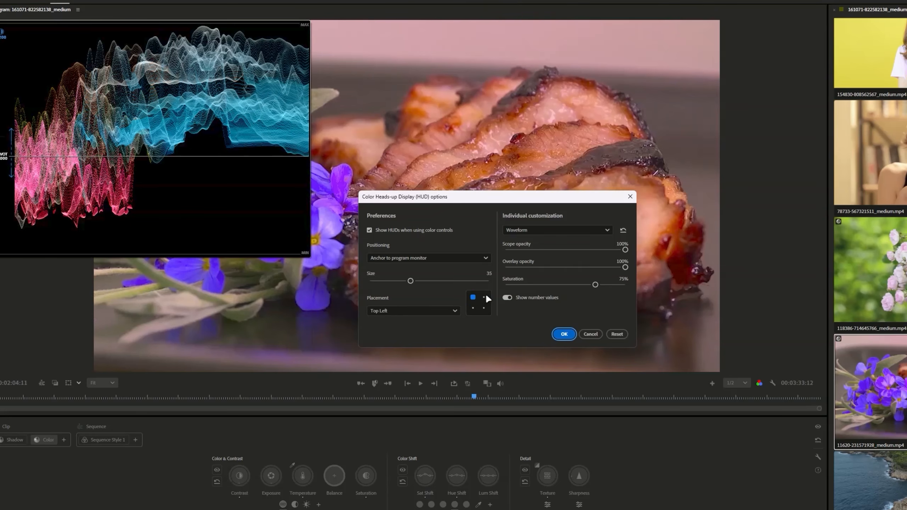
left_click(484, 297)
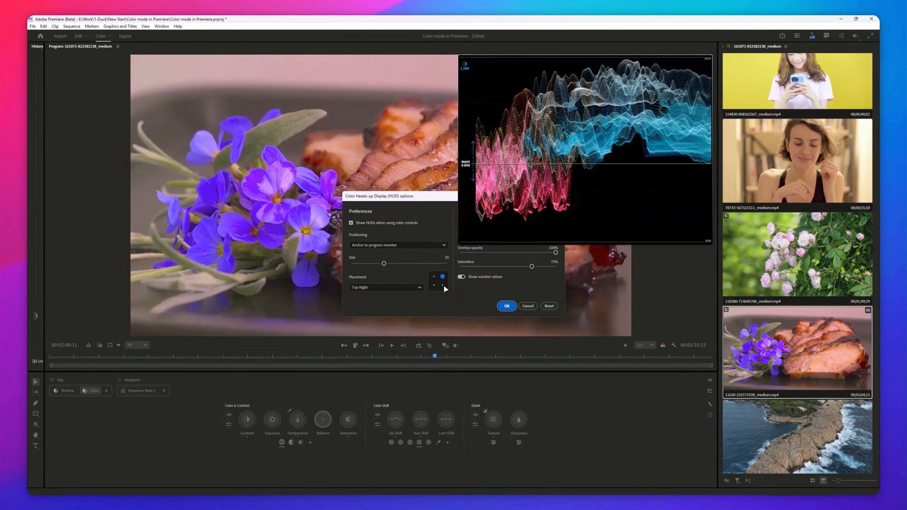
left_click(443, 286)
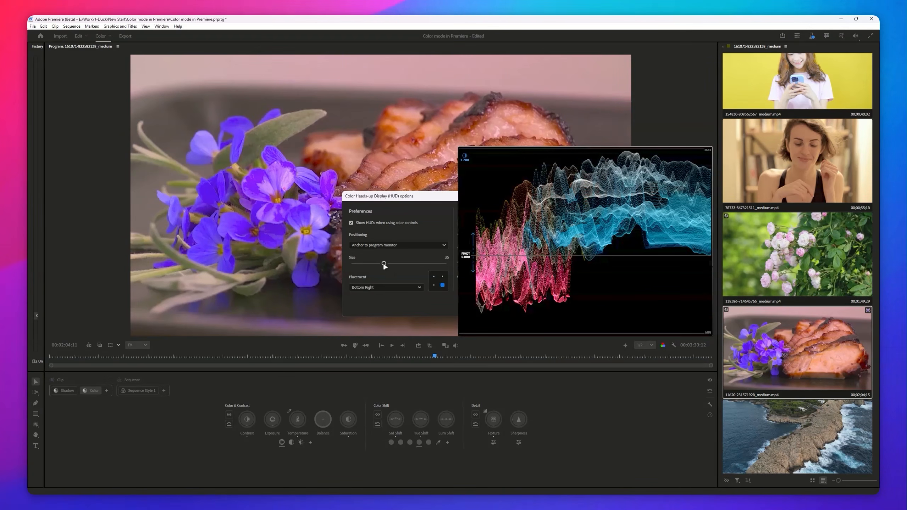
left_click_drag(384, 264, 339, 264)
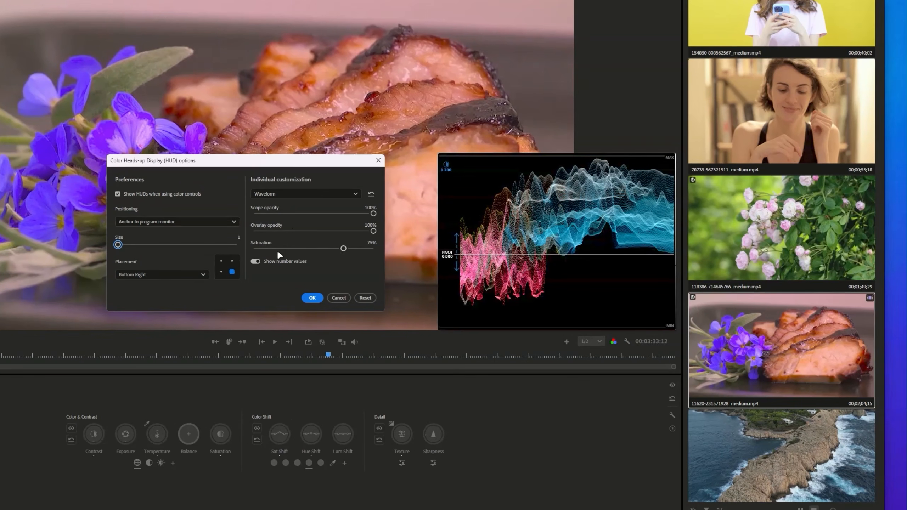
Try the waveform's scope opacity and switch its number values off and back on
left_click_drag(302, 214, 365, 197)
left_click(252, 263)
left_click(252, 263)
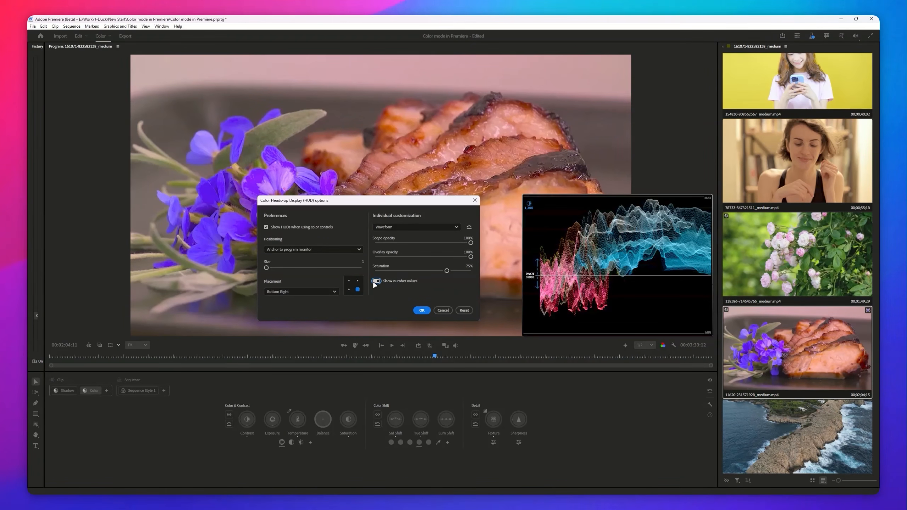
Examine the individual HUD customization settings for the Vectorscope and Detail scopes, and return to Waveform
left_click(393, 228)
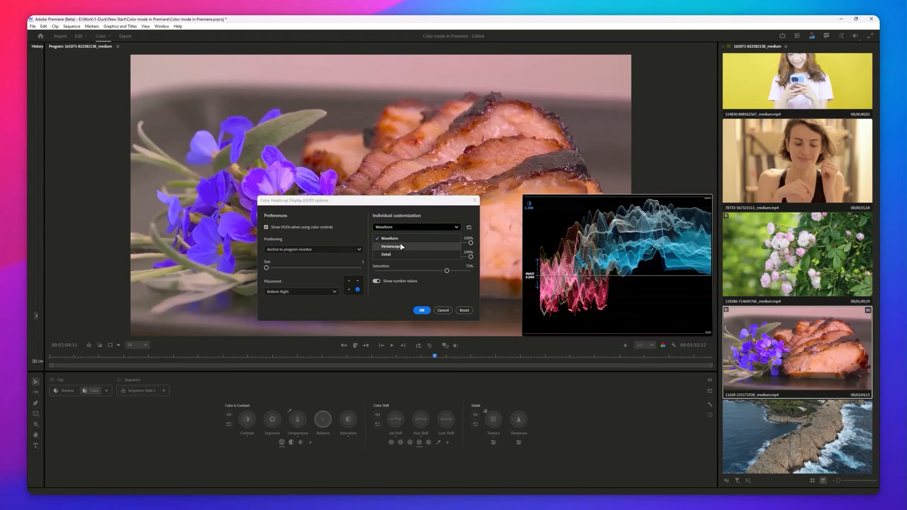
left_click(399, 243)
left_click(407, 229)
left_click(395, 247)
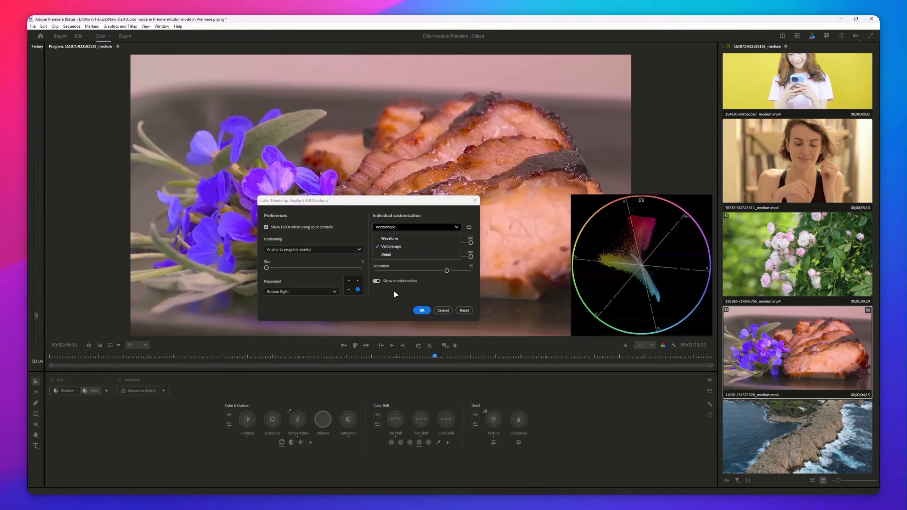
left_click_drag(471, 243, 490, 249)
left_click(418, 226)
left_click(413, 254)
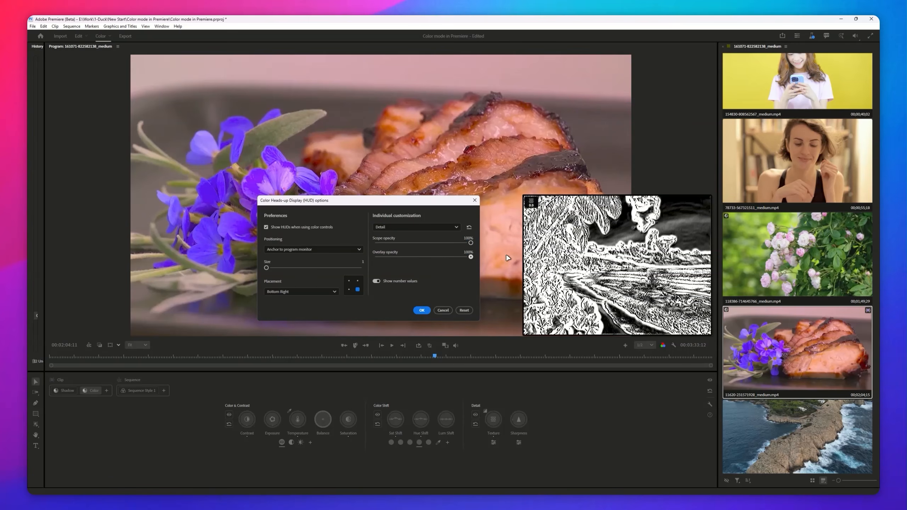
left_click(416, 227)
left_click(405, 241)
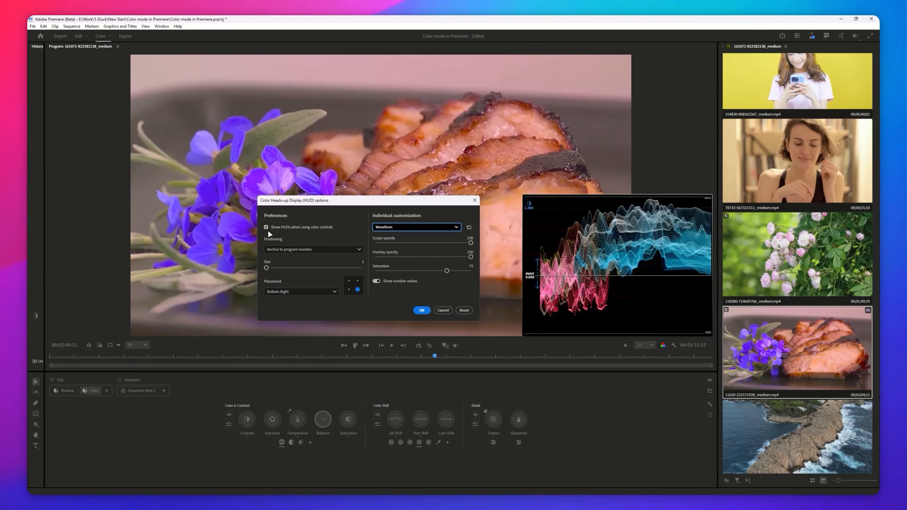
Set the HUD positioning to Freeform with a size of 330 Px, move the scope beside the image, and apply the options
left_click(292, 249)
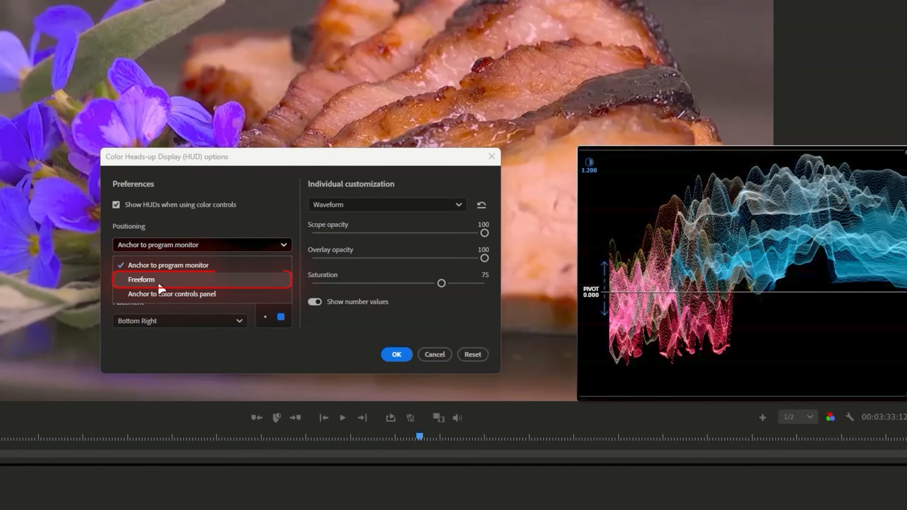
left_click(160, 288)
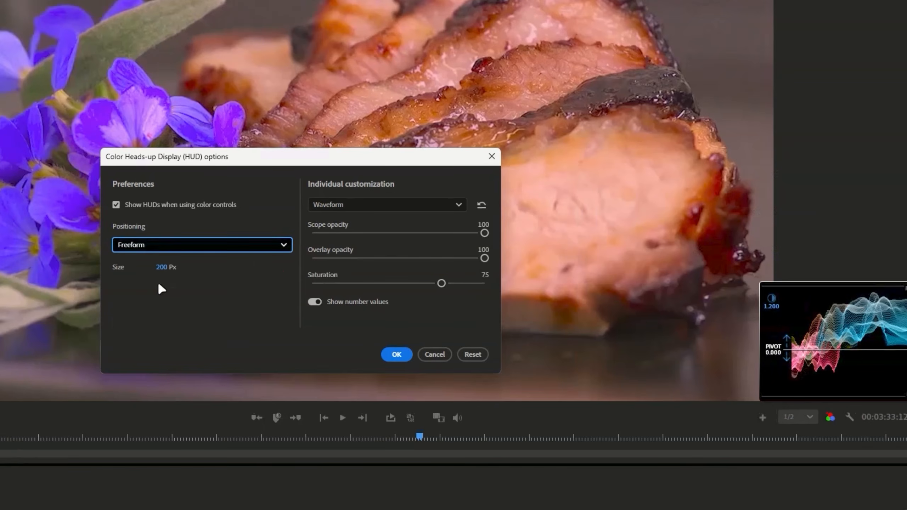
left_click_drag(161, 267, 235, 261)
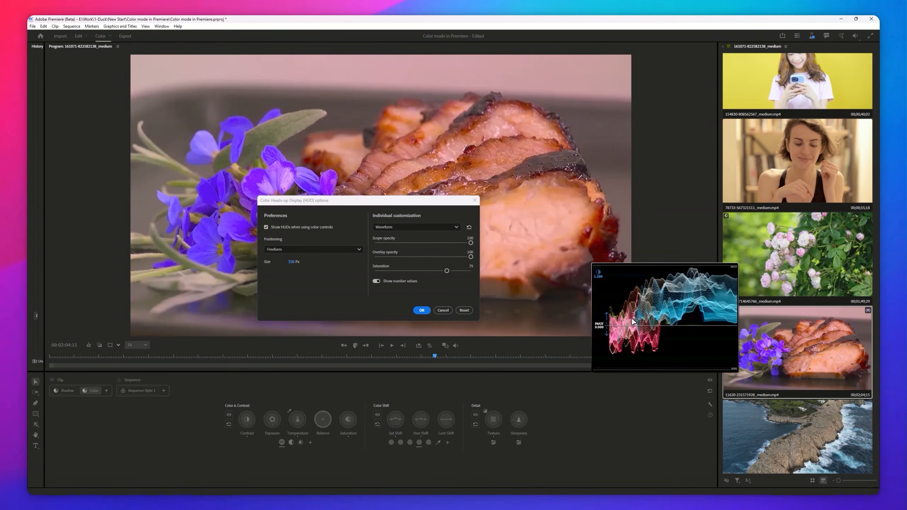
left_click_drag(636, 321, 611, 289)
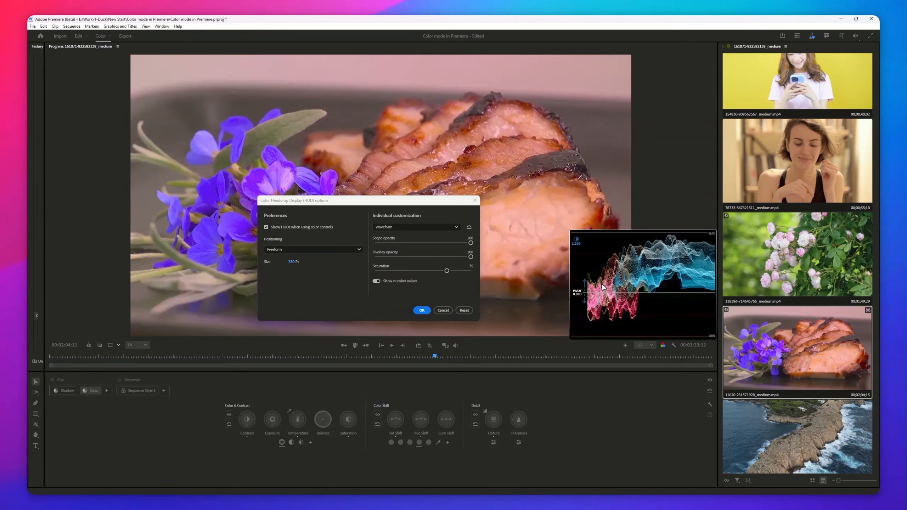
left_click(421, 310)
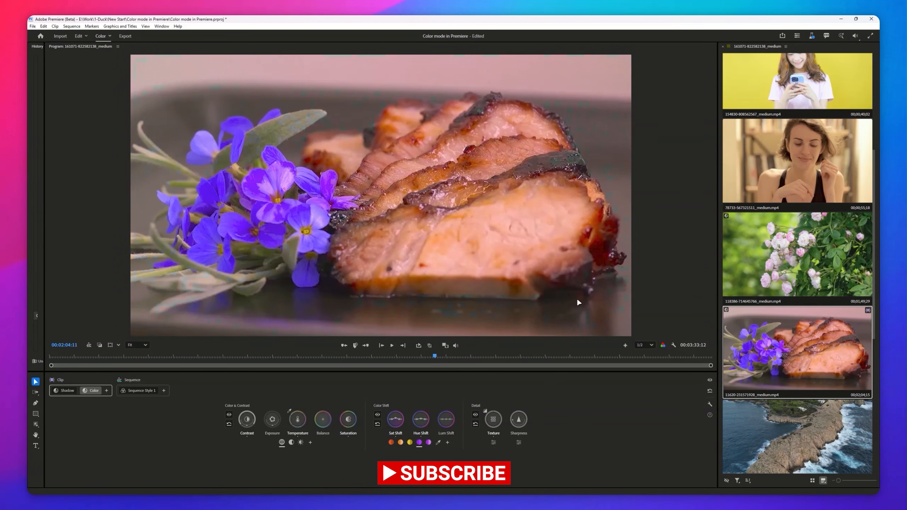
Reopen the HUD options, move the freeform scope to the empty area beside the Detail controls, and close the options
left_click(323, 419)
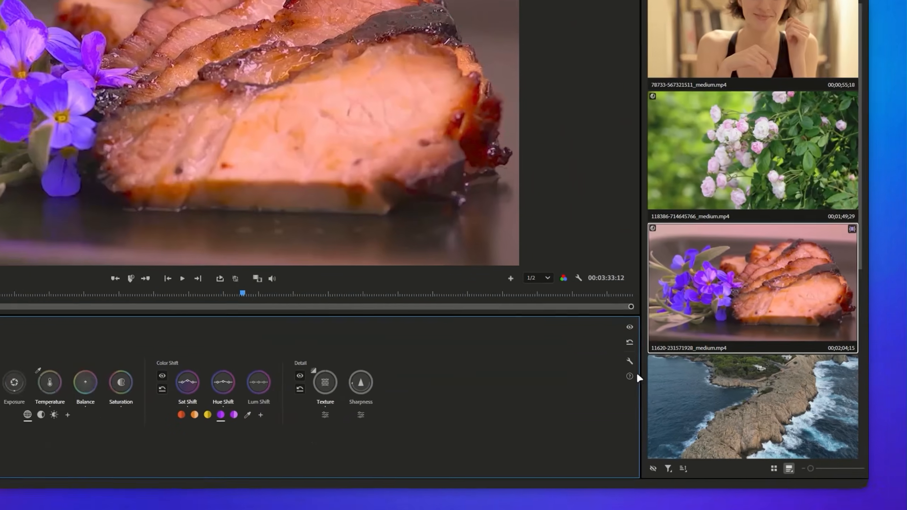
left_click(709, 404)
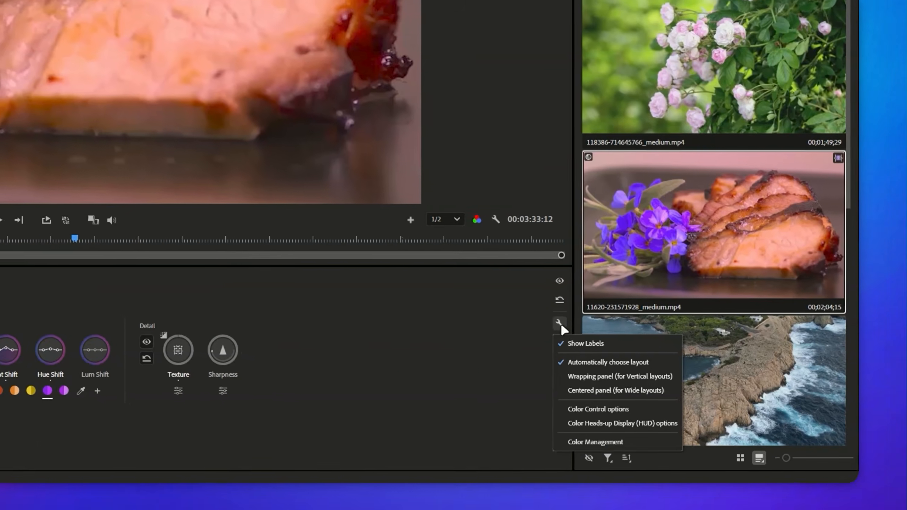
left_click(604, 422)
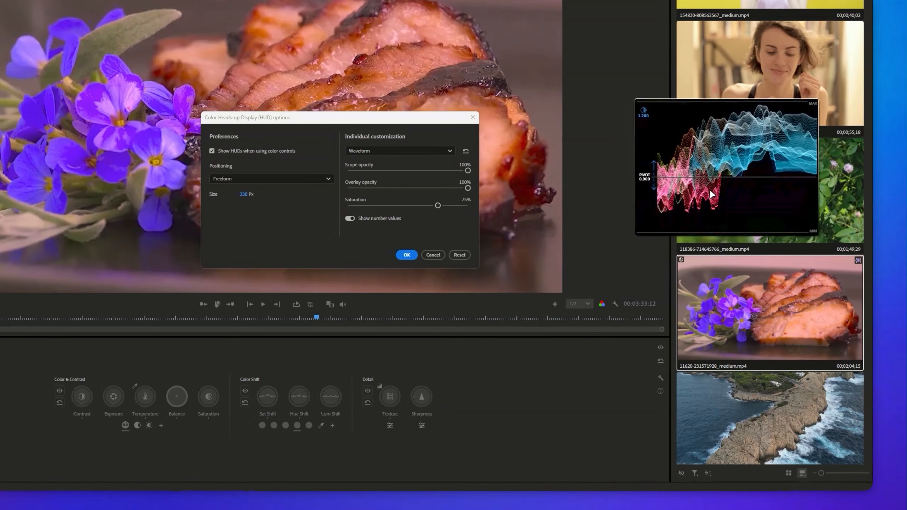
left_click_drag(709, 188, 520, 415)
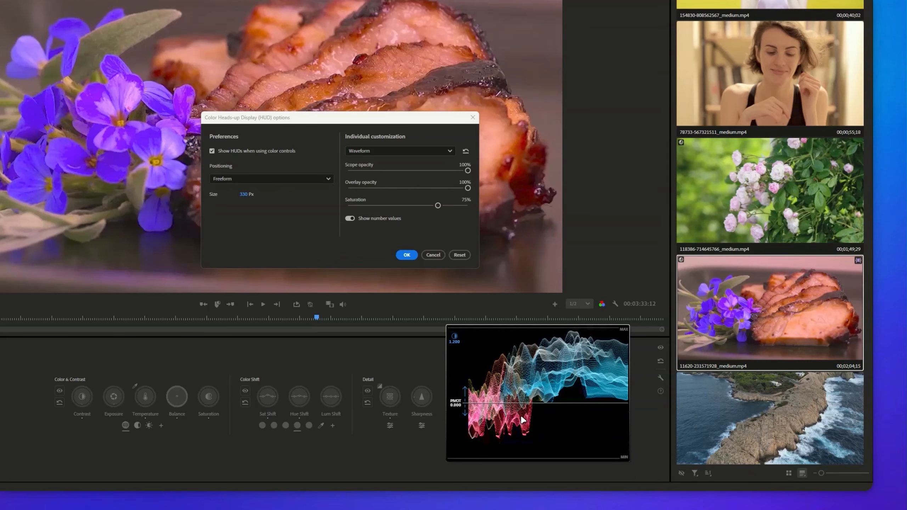
left_click_drag(520, 414, 526, 426)
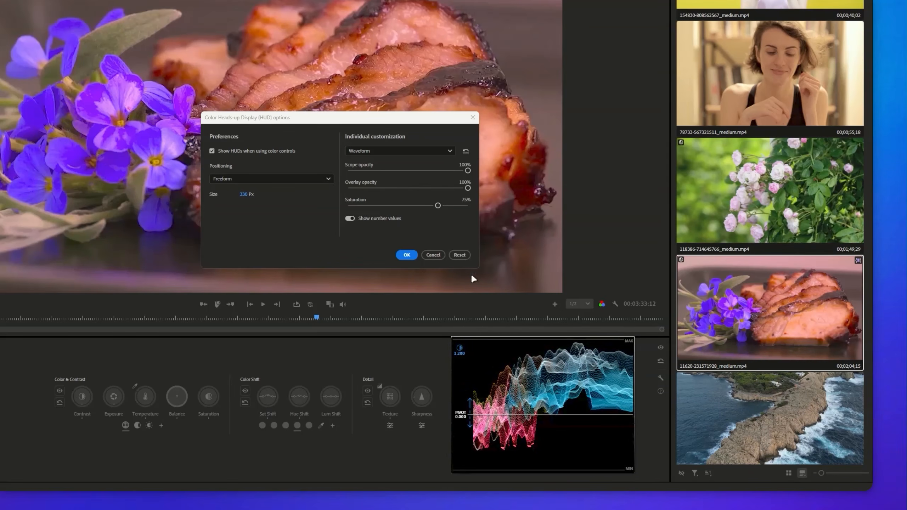
left_click(432, 255)
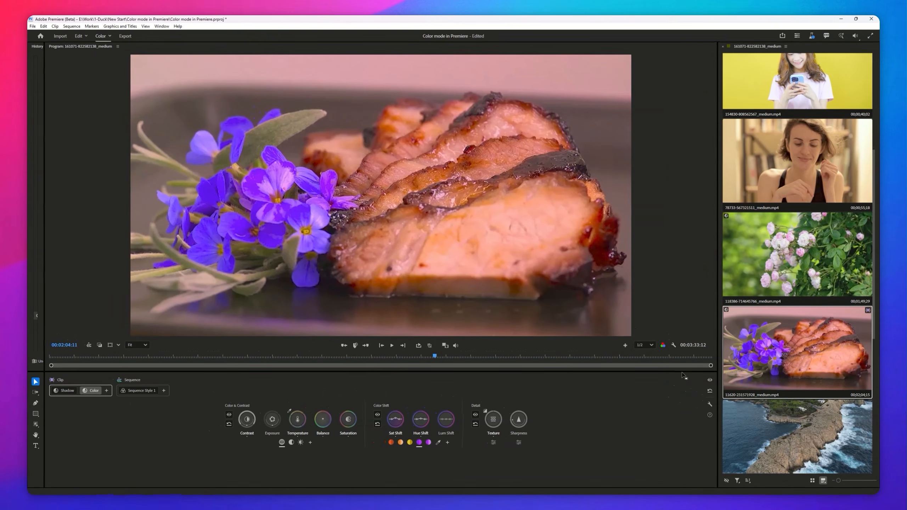
Look through the options for adding Color & Contrast zones and for choosing Color Shift hue sets
left_click(309, 443)
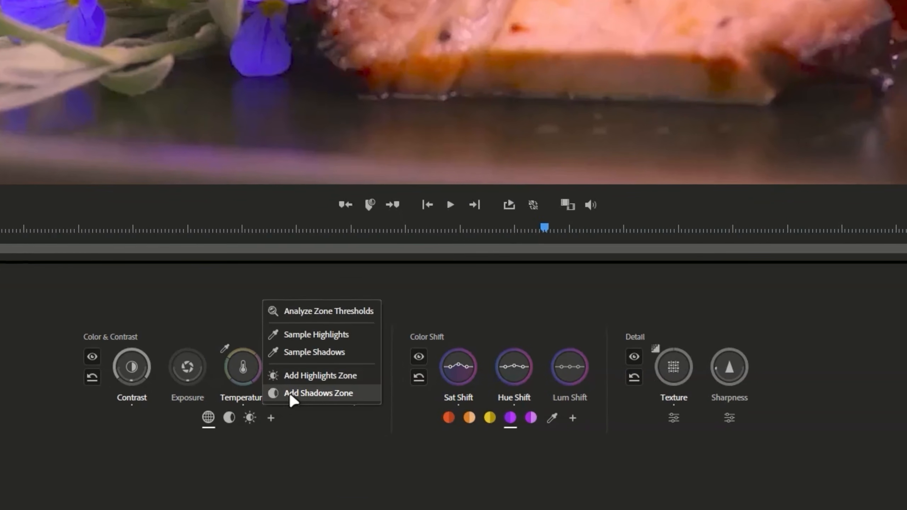
left_click(290, 393)
left_click(573, 418)
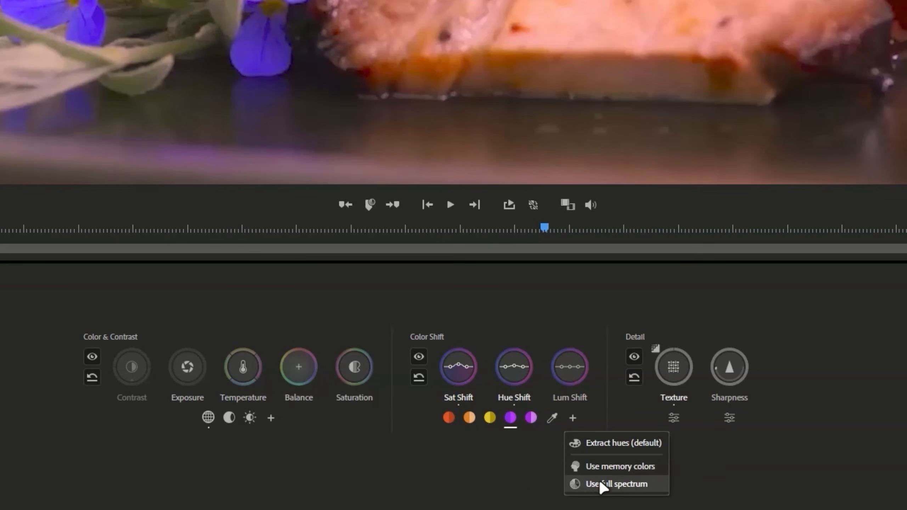
left_click(610, 483)
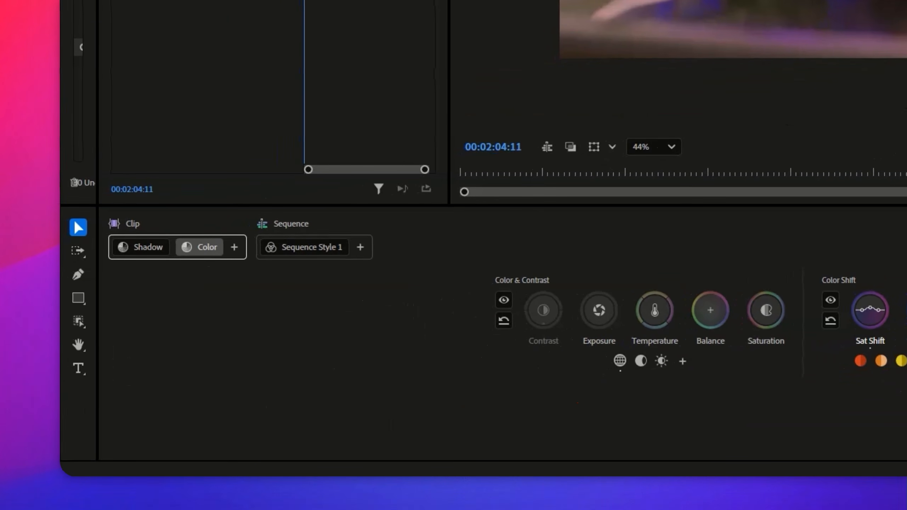
Mask the sliced meat in the Color adjustment with the Object Mask tool
left_click(81, 328)
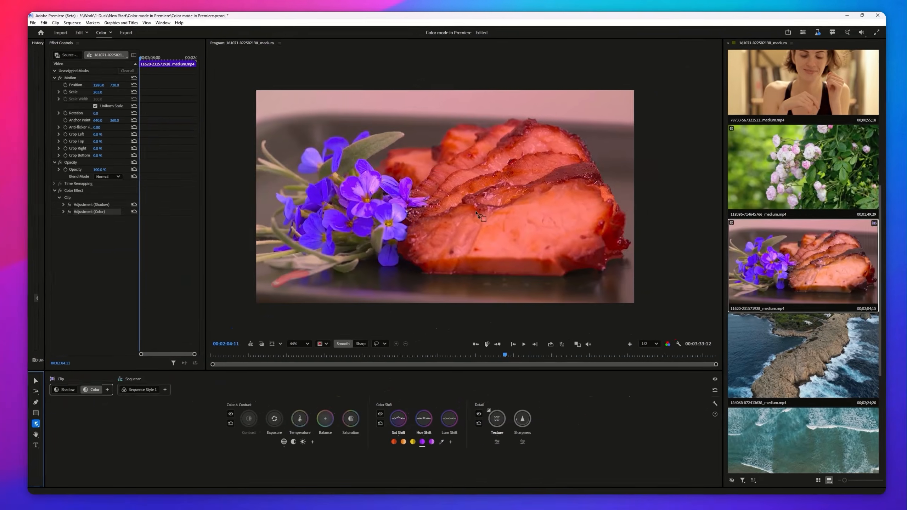
left_click(489, 214)
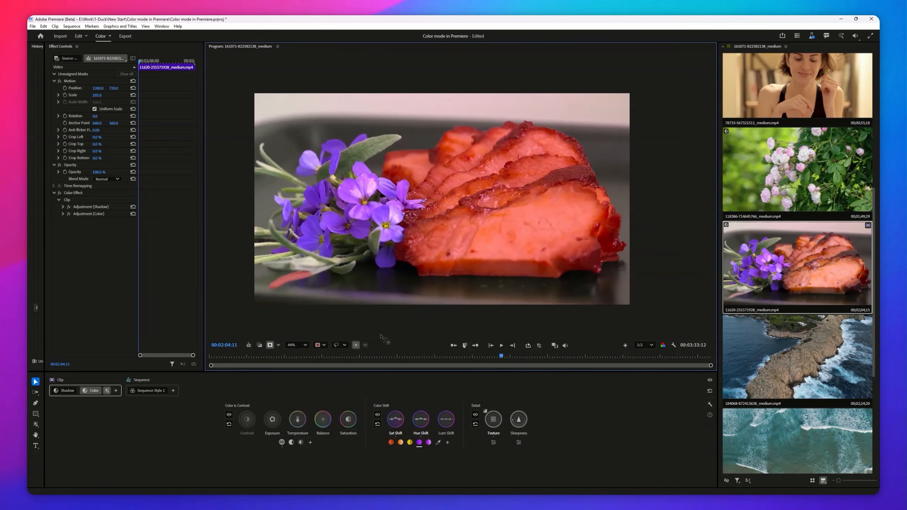
Track the Color adjustment's object mask forward and backward, and set the mask overlay to None
left_click(64, 214)
left_click(62, 214)
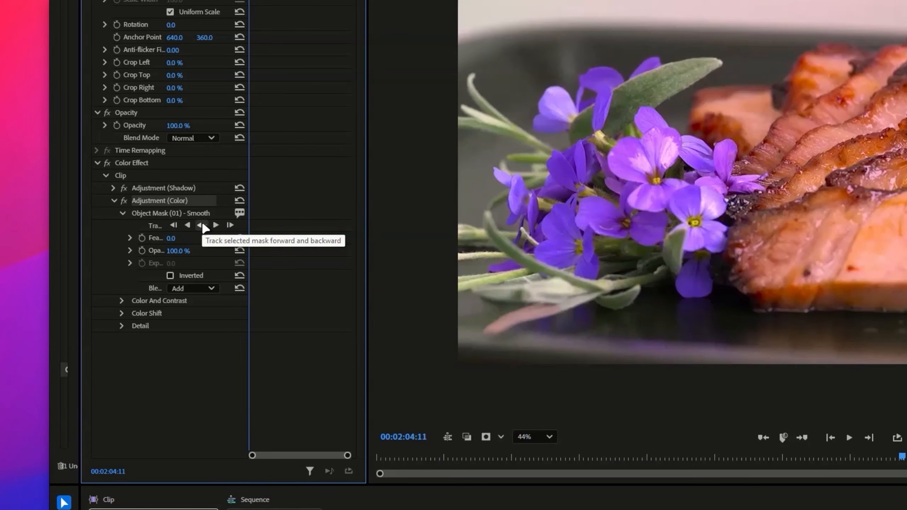
left_click(202, 225)
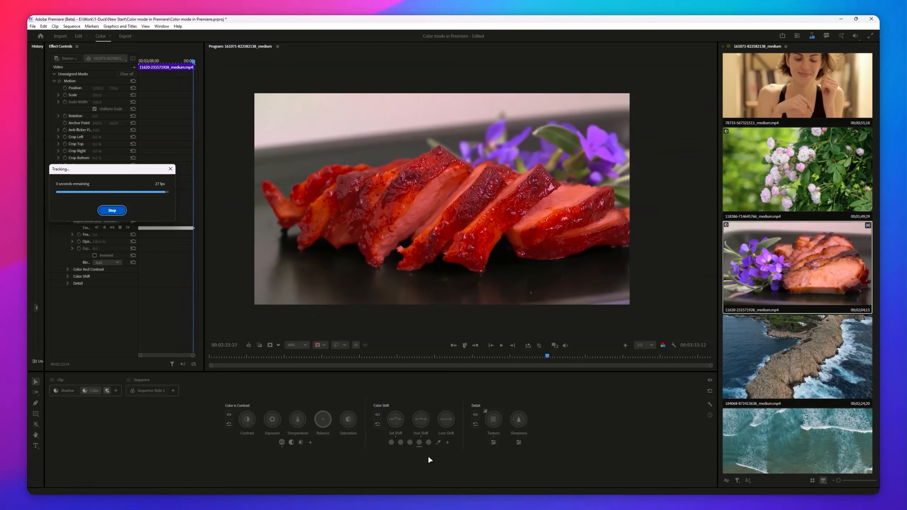
left_click(320, 345)
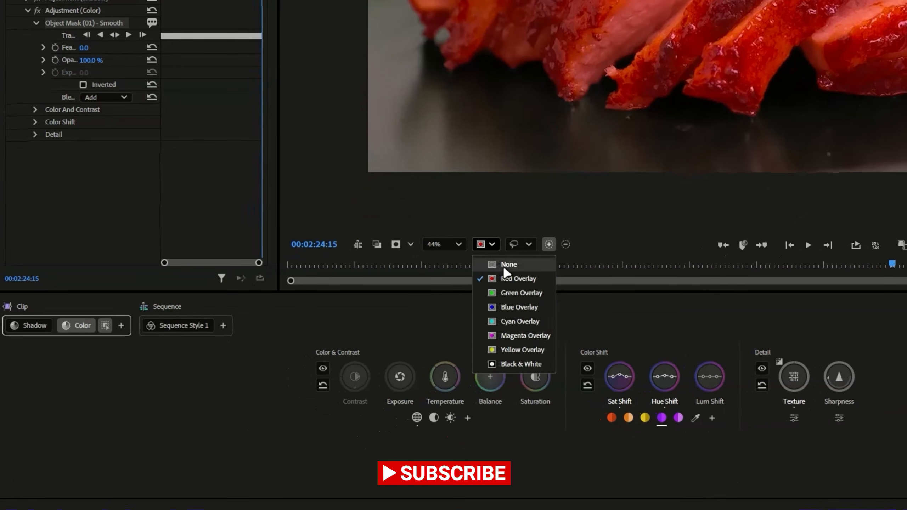
left_click(514, 263)
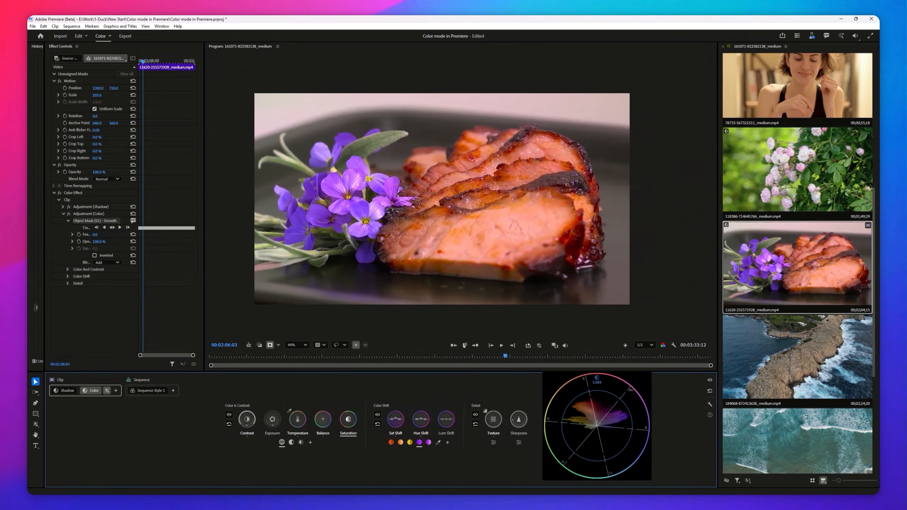
Try a strong saturation boost on the masked meat, and undo the saturation change
left_click_drag(349, 420, 349, 408)
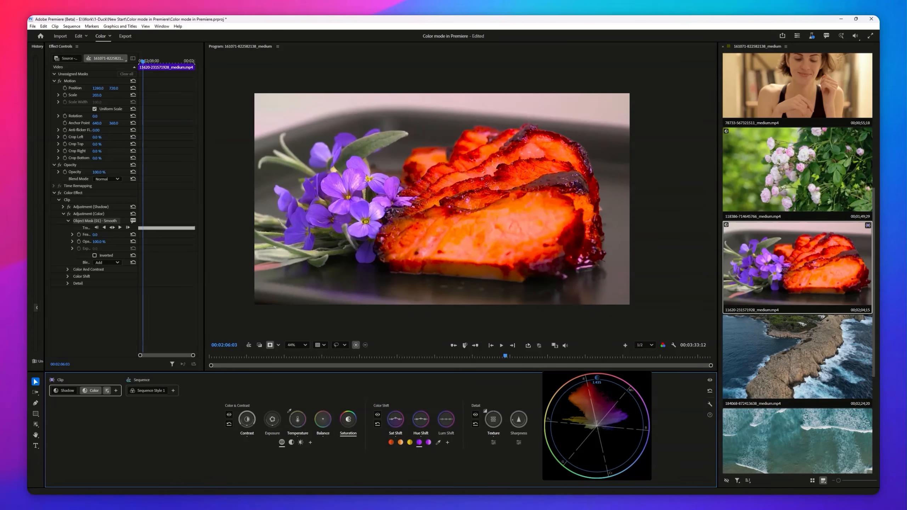
left_click_drag(349, 408, 349, 456)
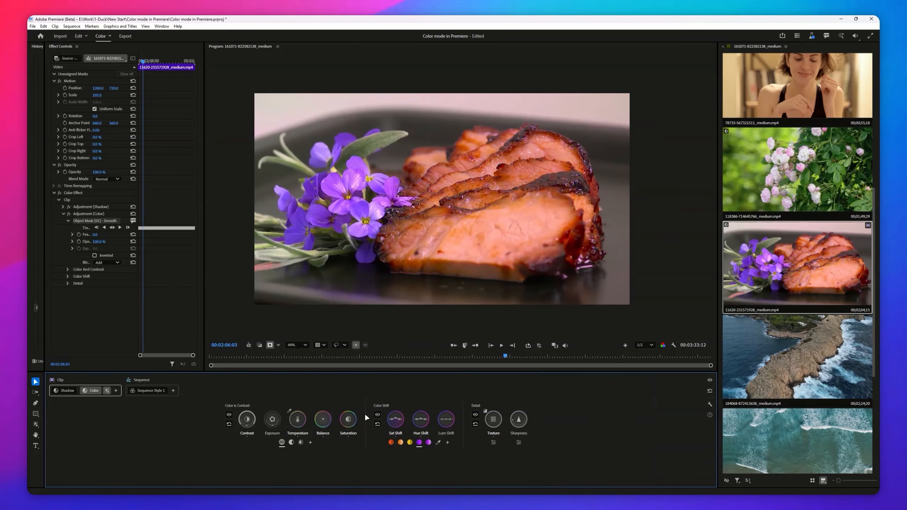
key("ctrl+z")
Reset Sat Shift and Hue Shift for the masked meat, readjust Hue Shift, and deselect the mask
left_click(426, 434)
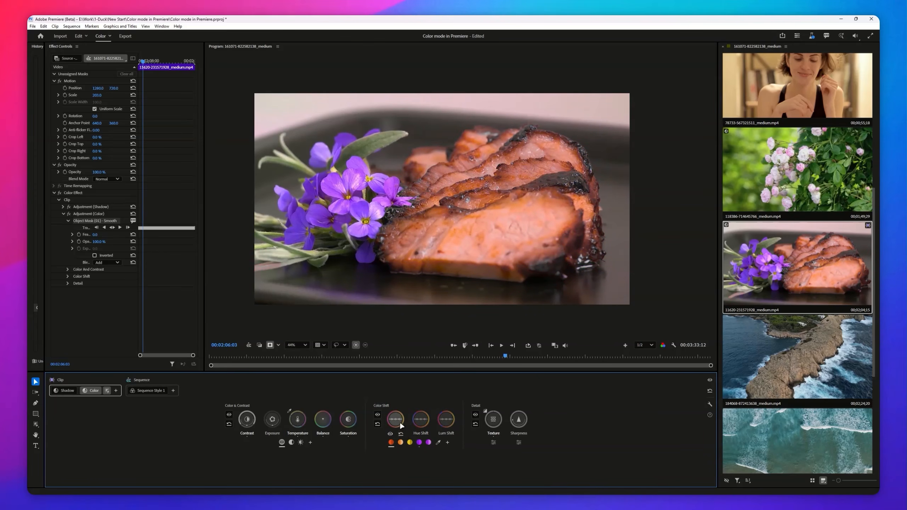
mouse_move(418, 421)
left_mouse_down()
mouse_move(418, 440)
mouse_move(418, 422)
left_mouse_up()
left_click(166, 418)
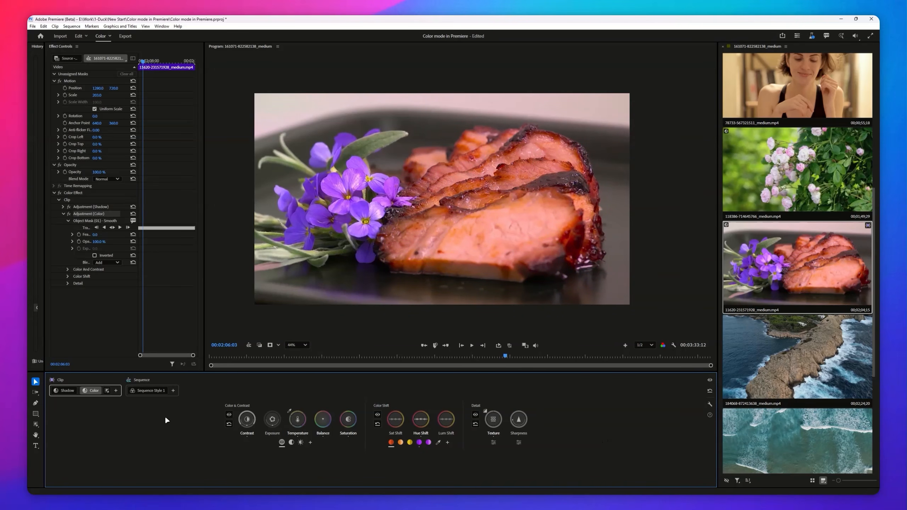
Select the Shadow adjustment on the meat clip and shift its Balance toward green
left_click(64, 389)
left_click(90, 392)
left_click(63, 392)
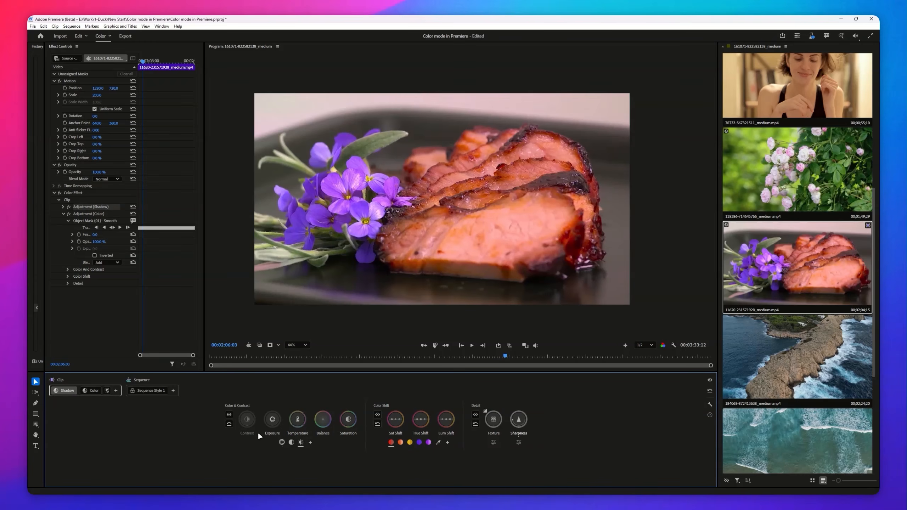
left_click_drag(323, 420, 313, 427)
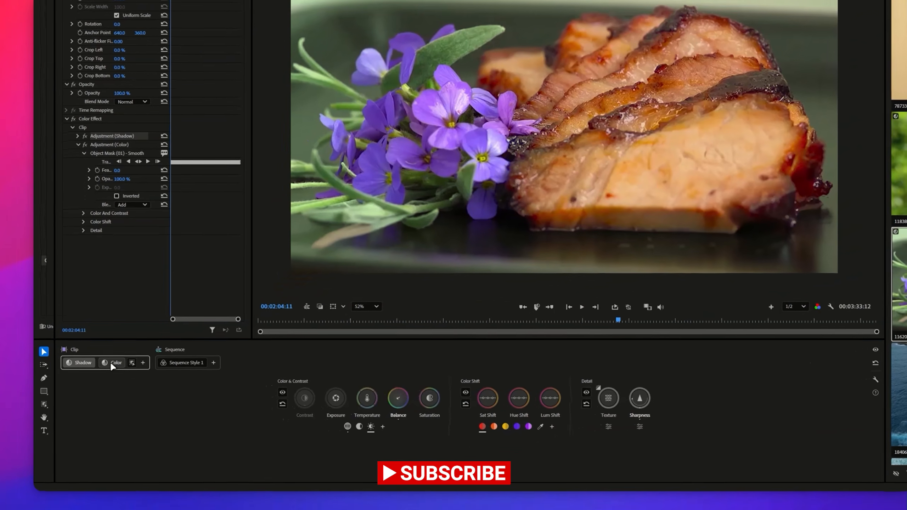
Select the Shadow and Color adjustments together, and return to the Shadow adjustment alone
left_click(94, 391, "ctrl")
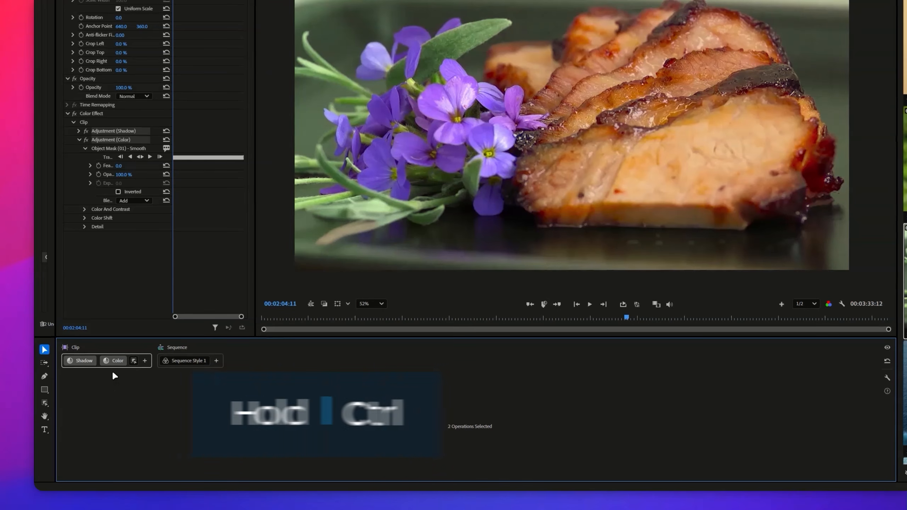
left_click(114, 361)
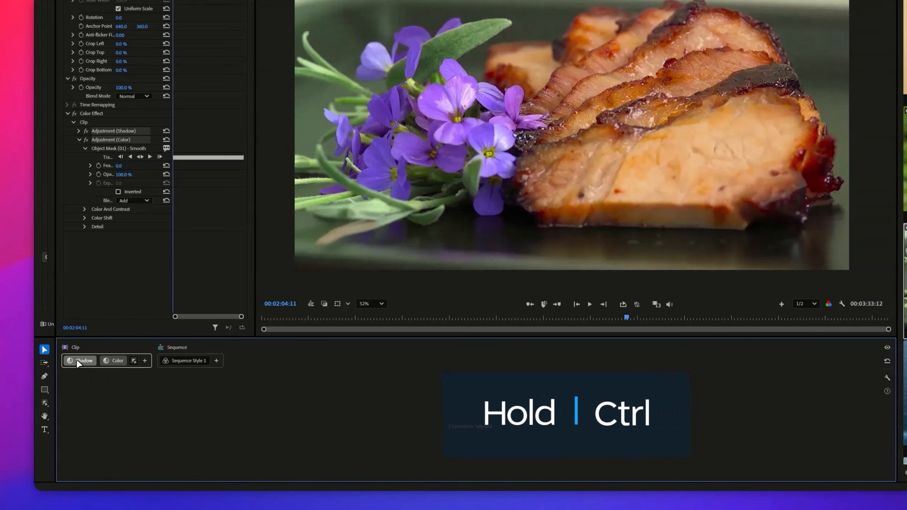
left_click(73, 360)
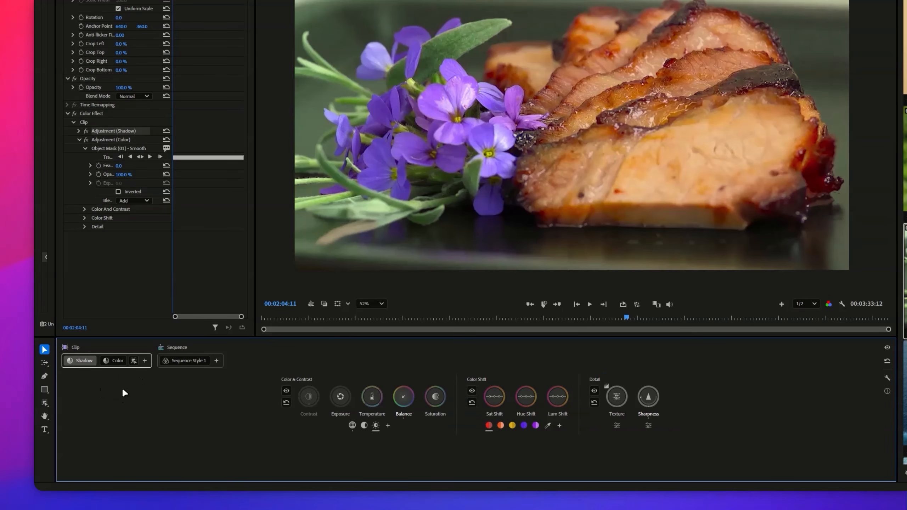
right_click(78, 361)
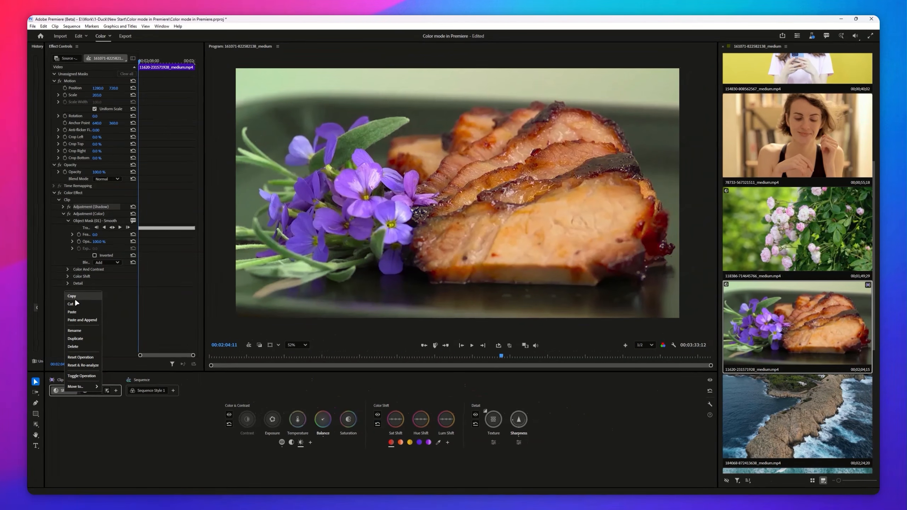
left_click(79, 297)
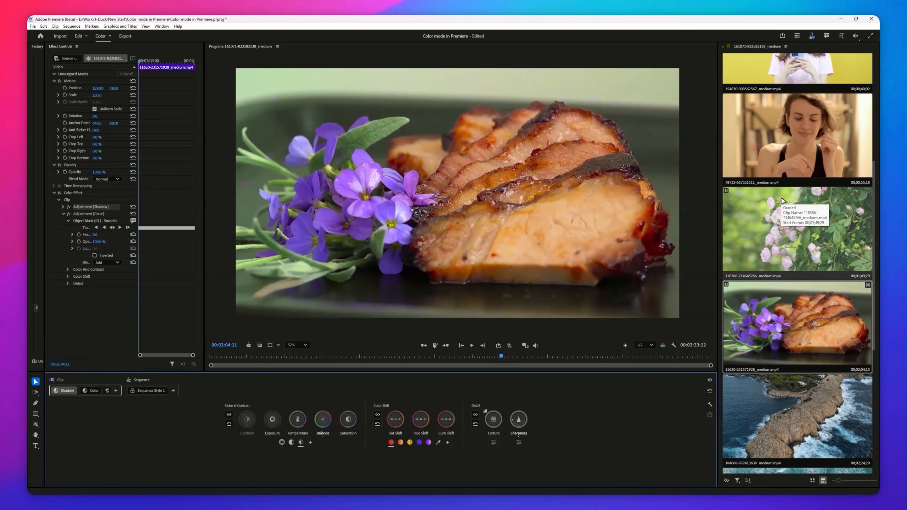
left_click(797, 175)
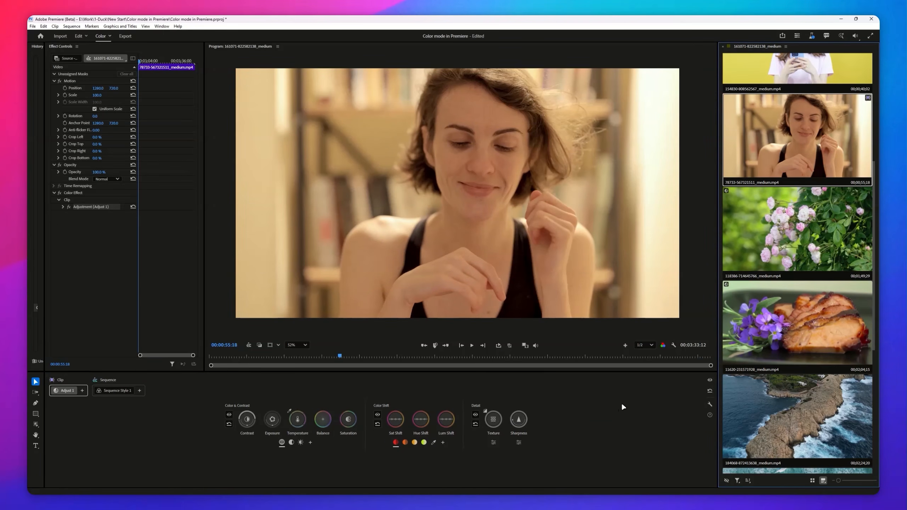
key("ctrl+v")
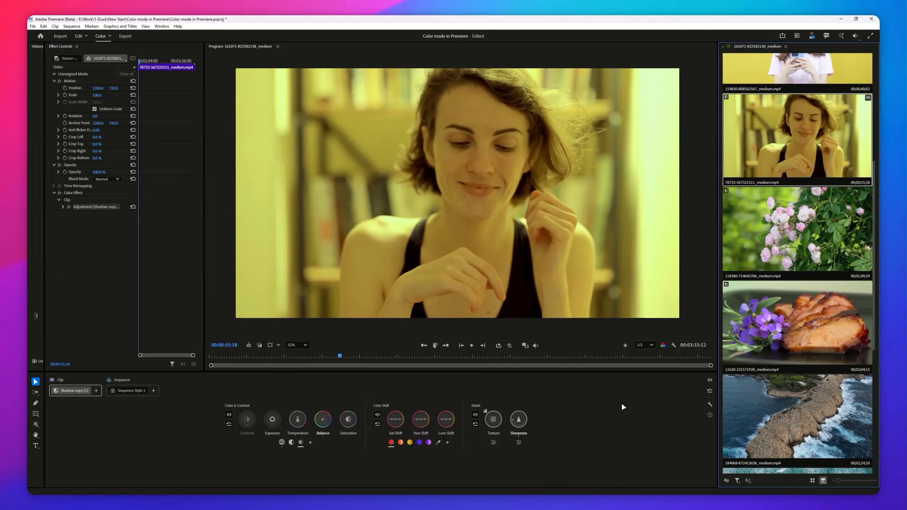
Paste the copied Shadow adjustment onto the rocky coast, beach waves and forest clips together, and play the forest clip
scroll(810, 265, "down", 5)
left_click(796, 156)
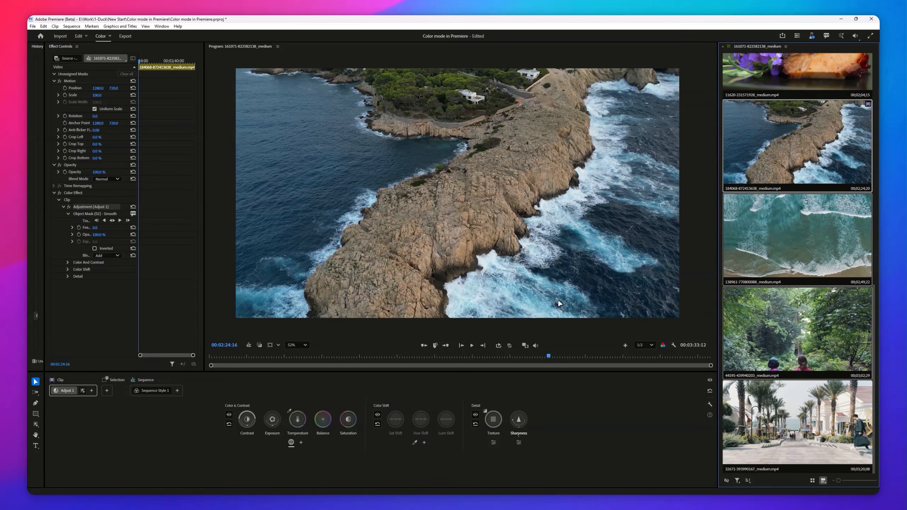
key("ctrl+v")
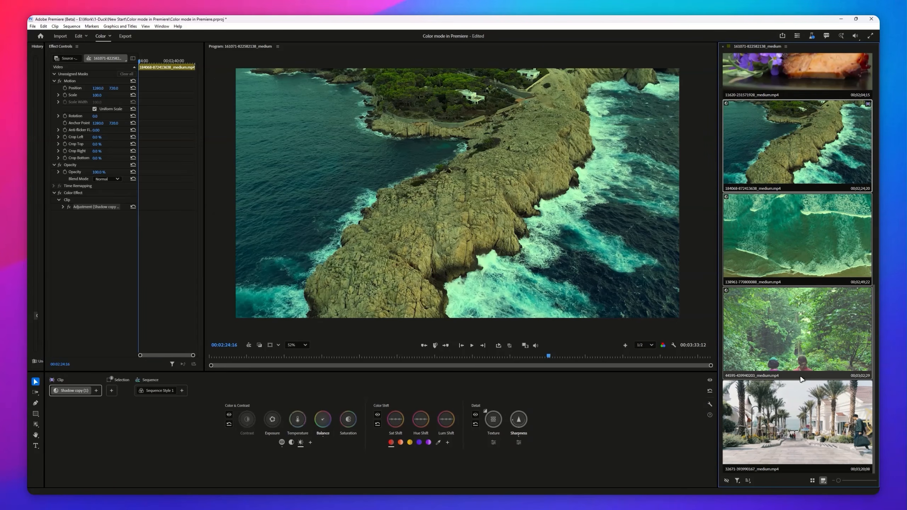
left_click(731, 343)
key("space")
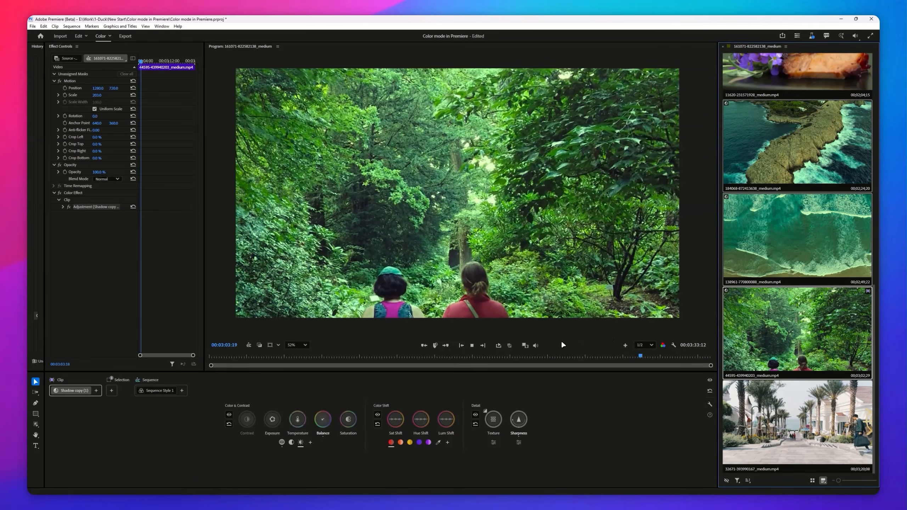